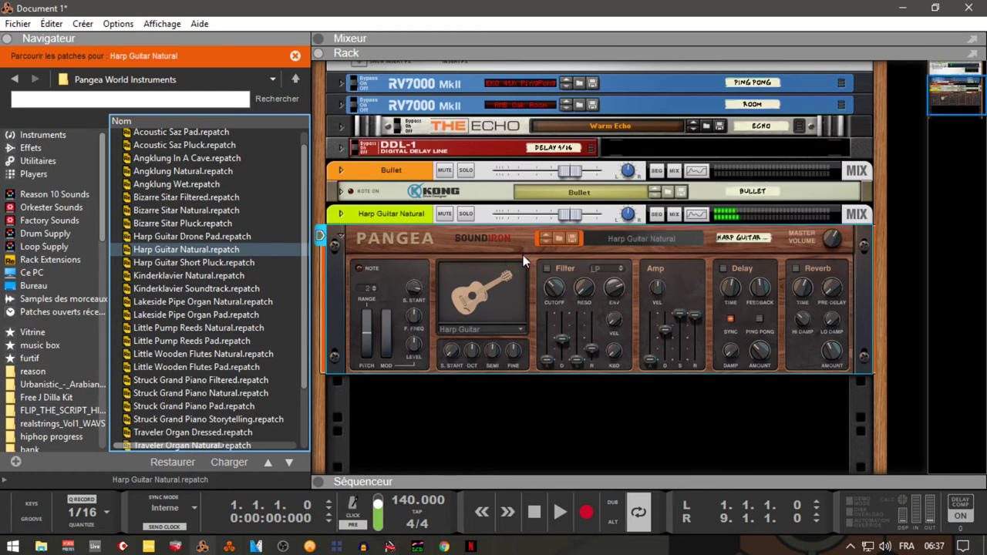
Step: Replace the Pangea device in the rack with the Humana Vocal Ensemble instrument
{"action": "left_click", "coordinate": [27, 136]}
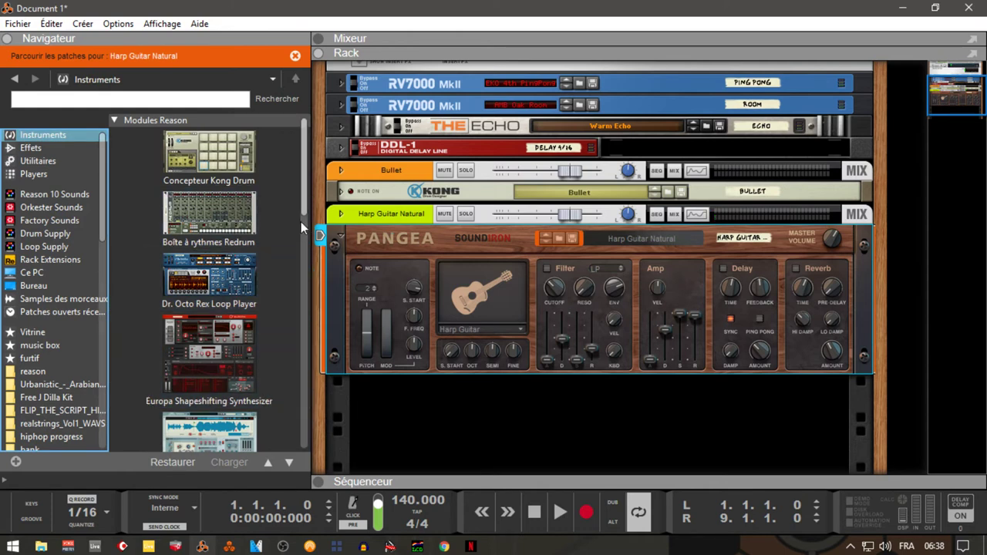
{"action": "left_click_drag", "start_coordinate": [305, 208], "coordinate": [326, 370]}
{"action": "left_click_drag", "start_coordinate": [231, 362], "coordinate": [550, 317]}
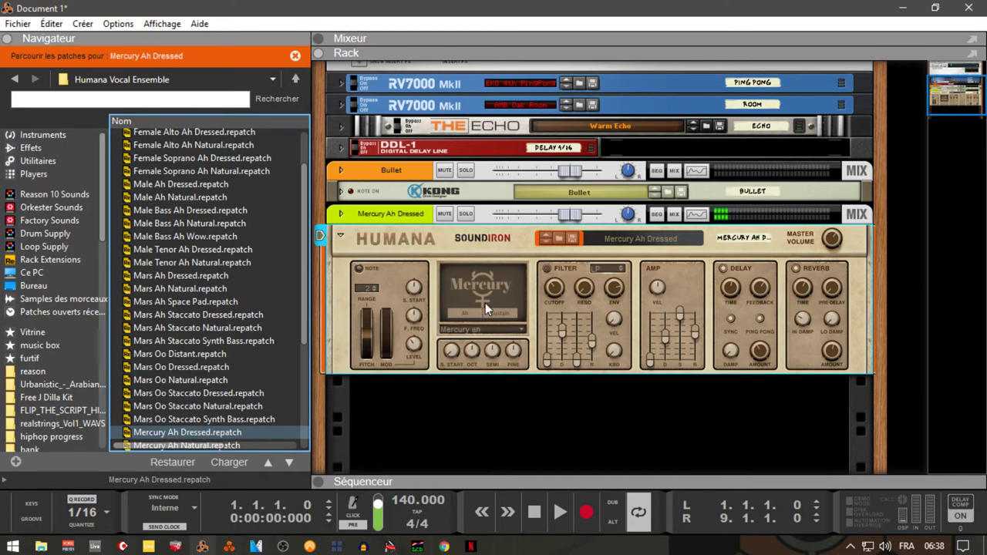
Step: Load the Venus Ah Staccato Natural patch into the Humana device
{"action": "left_click", "coordinate": [621, 244]}
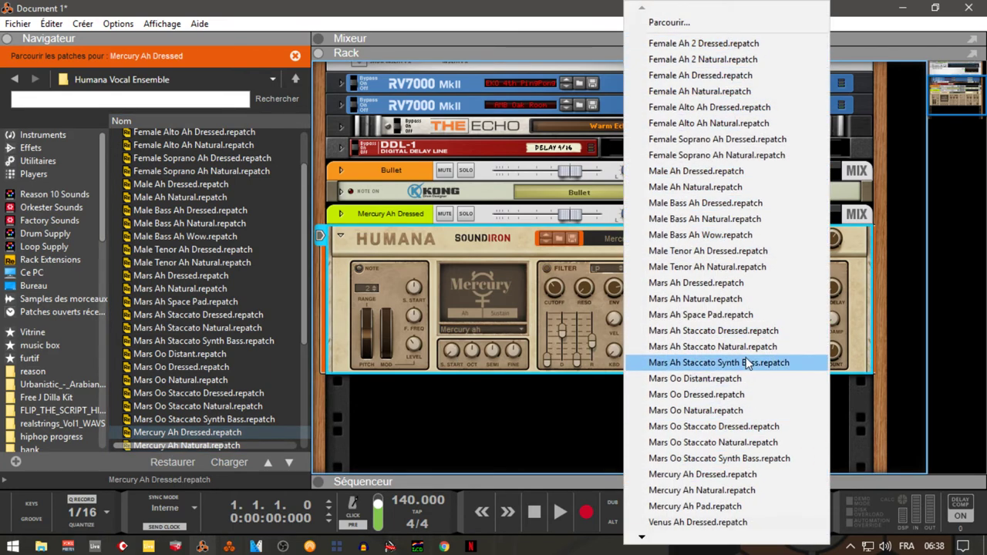
{"action": "mouse_move", "coordinate": [645, 543]}
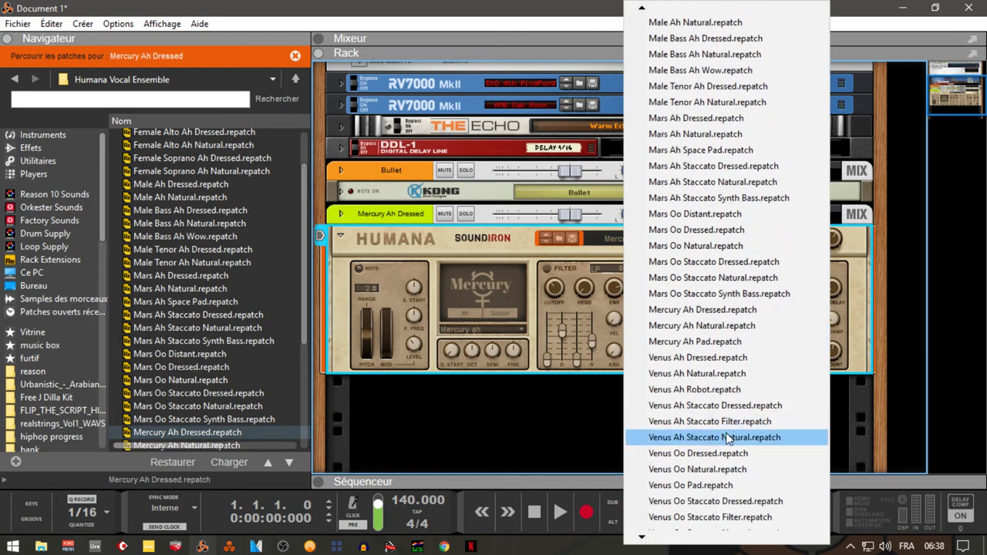
{"action": "left_click", "coordinate": [729, 438]}
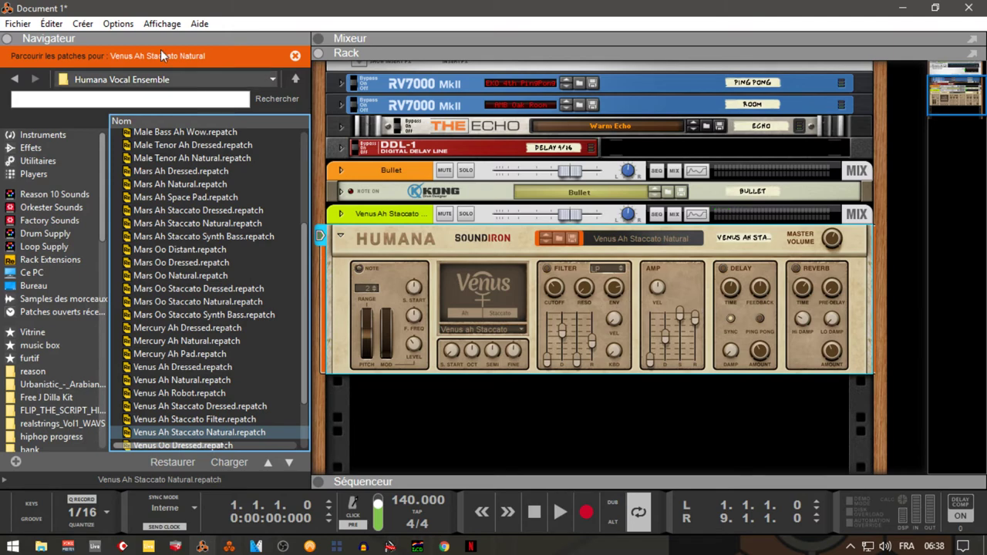
Step: Open the recent song reason 10#57.reason
{"action": "left_click", "coordinate": [18, 23]}
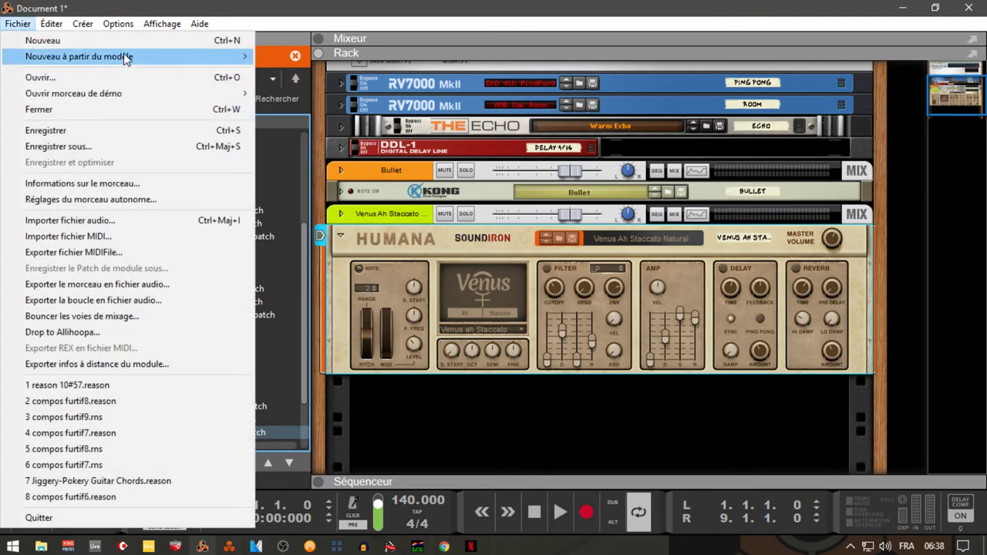
{"action": "mouse_move", "coordinate": [126, 57]}
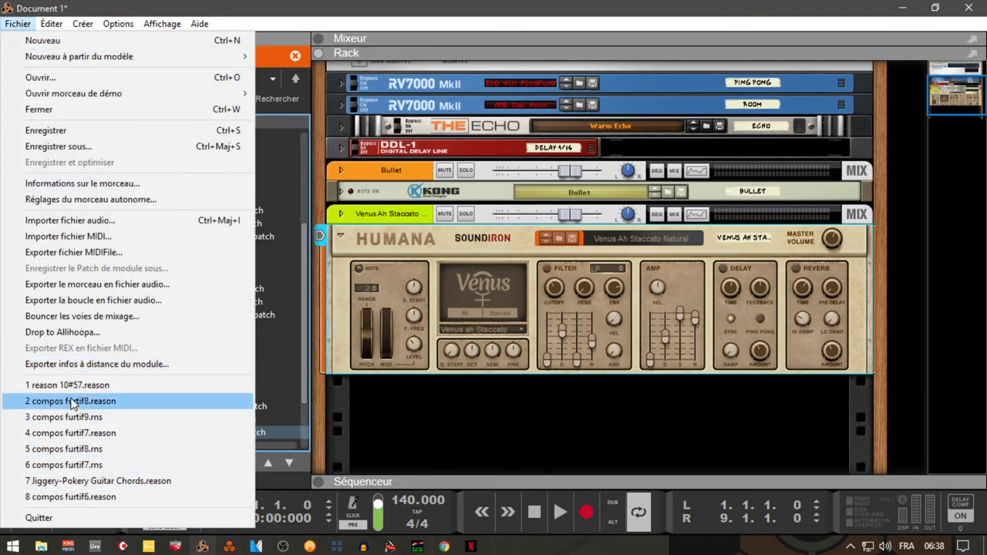
{"action": "key", "text": "Escape"}
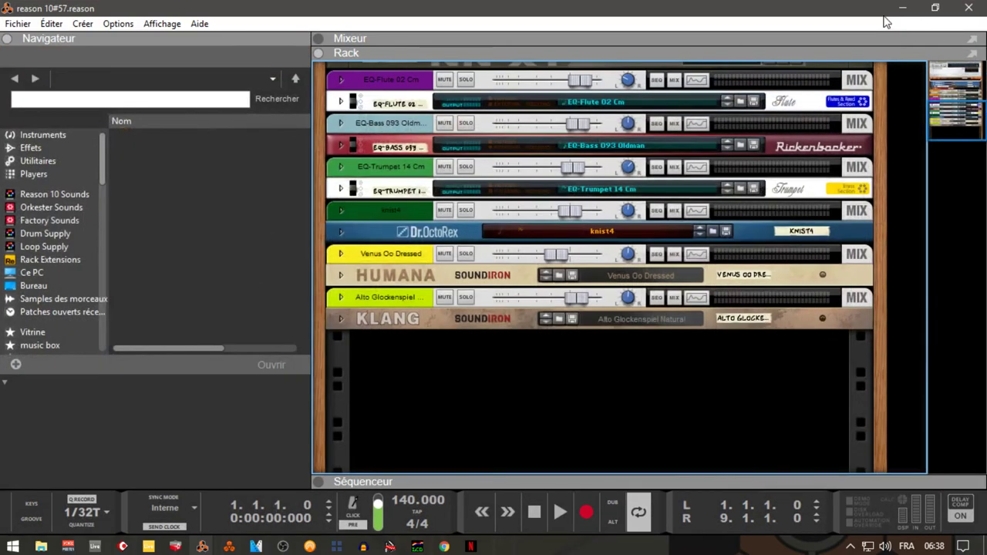
Step: Close Document 1 without saving its changes and return to the reason 10#57 song
{"action": "left_click", "coordinate": [955, 9]}
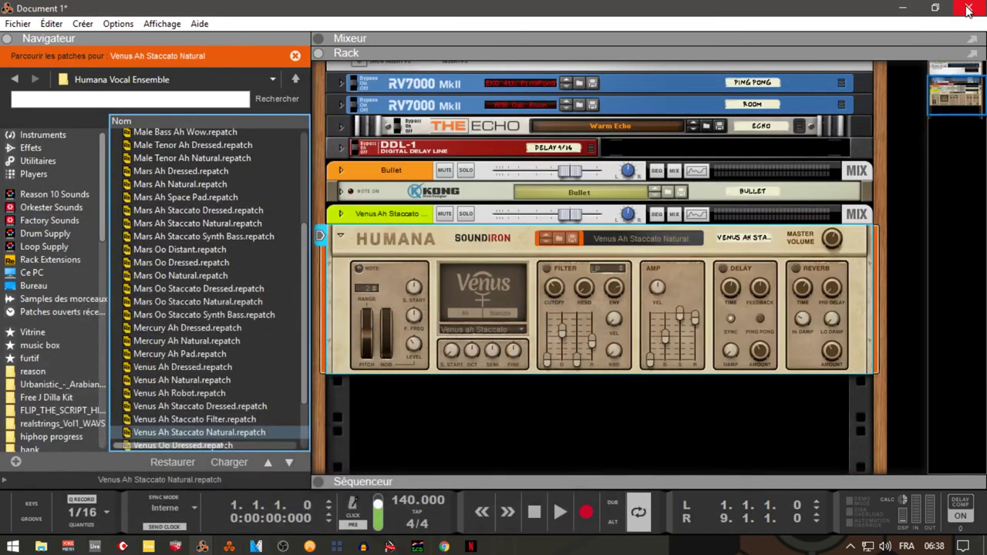
{"action": "left_click", "coordinate": [202, 546]}
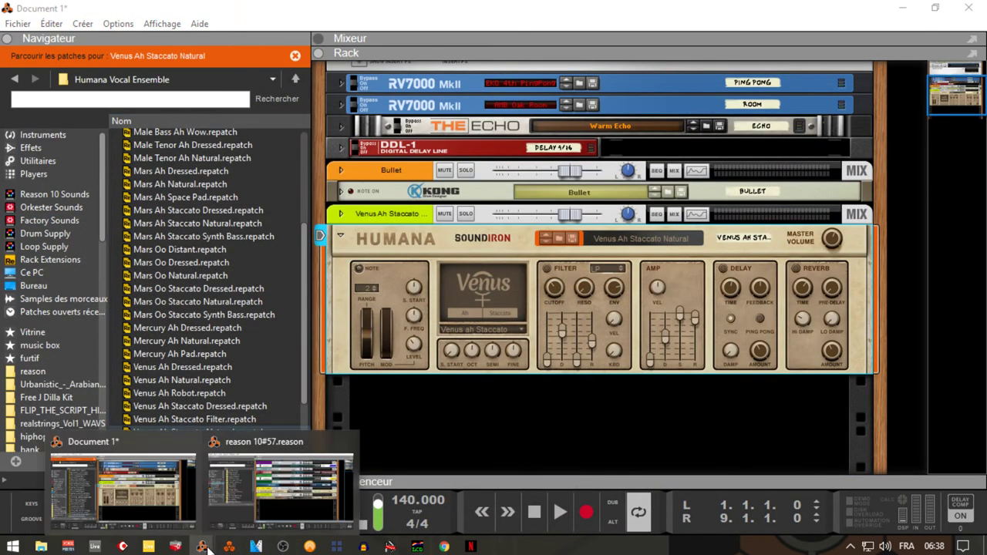
{"action": "left_click", "coordinate": [245, 442]}
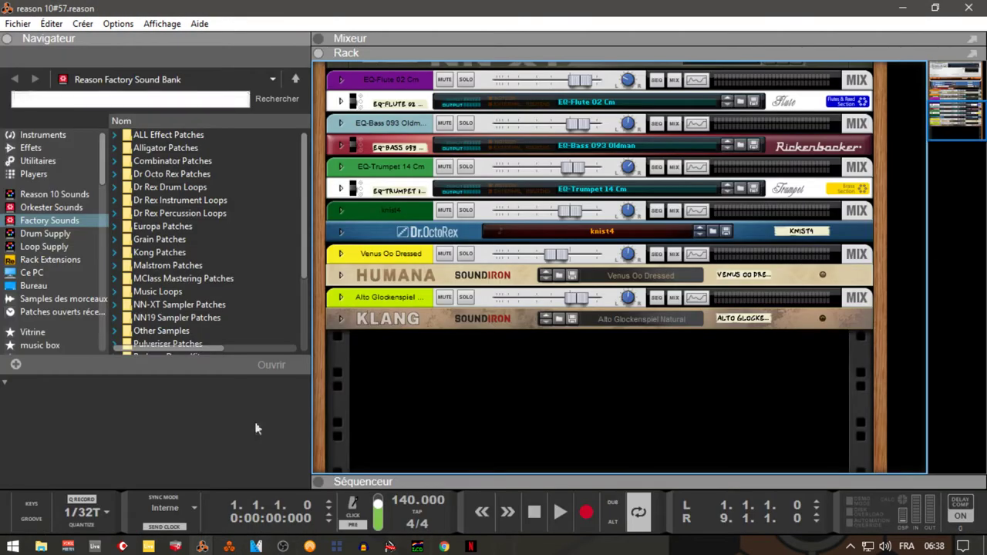
{"action": "left_click", "coordinate": [202, 546]}
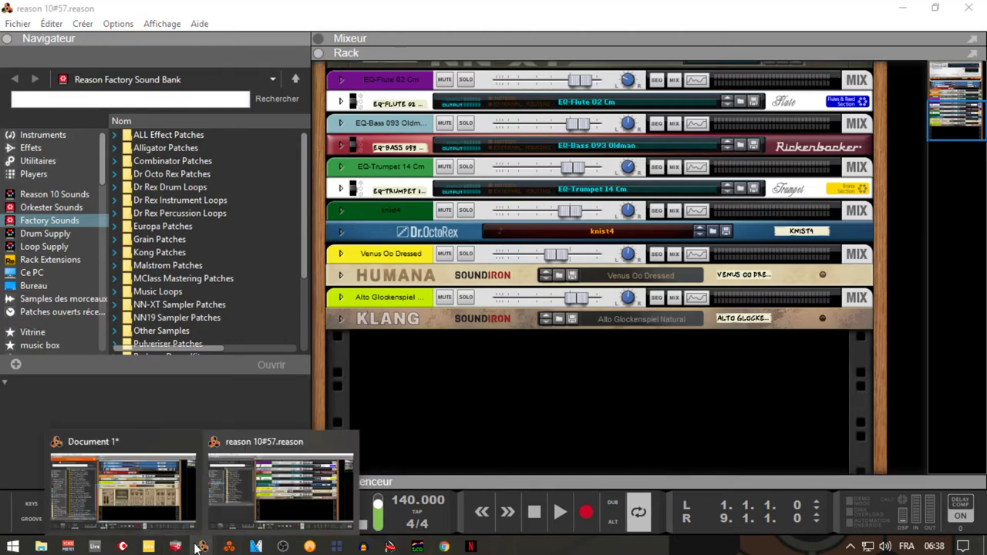
{"action": "mouse_move", "coordinate": [184, 451]}
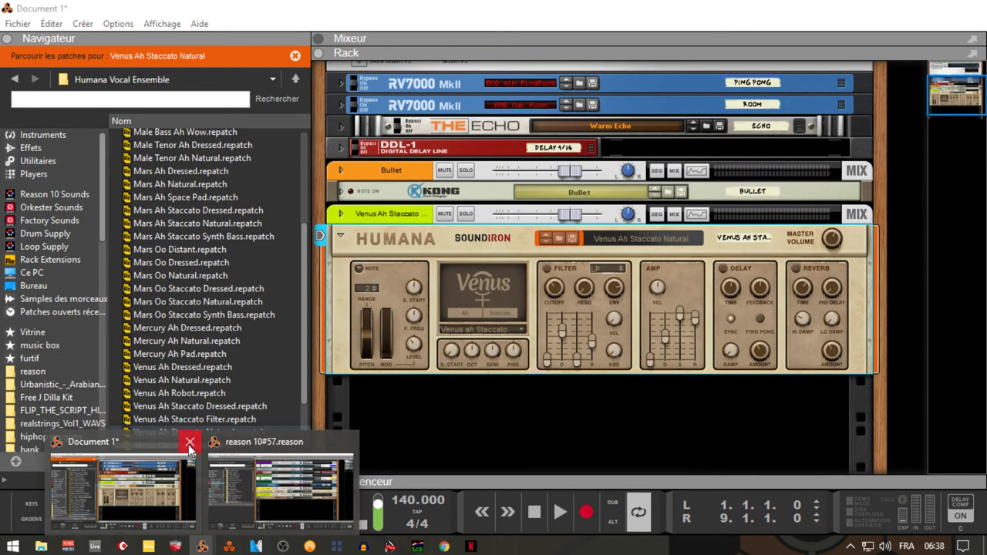
{"action": "middle_click", "coordinate": [158, 446]}
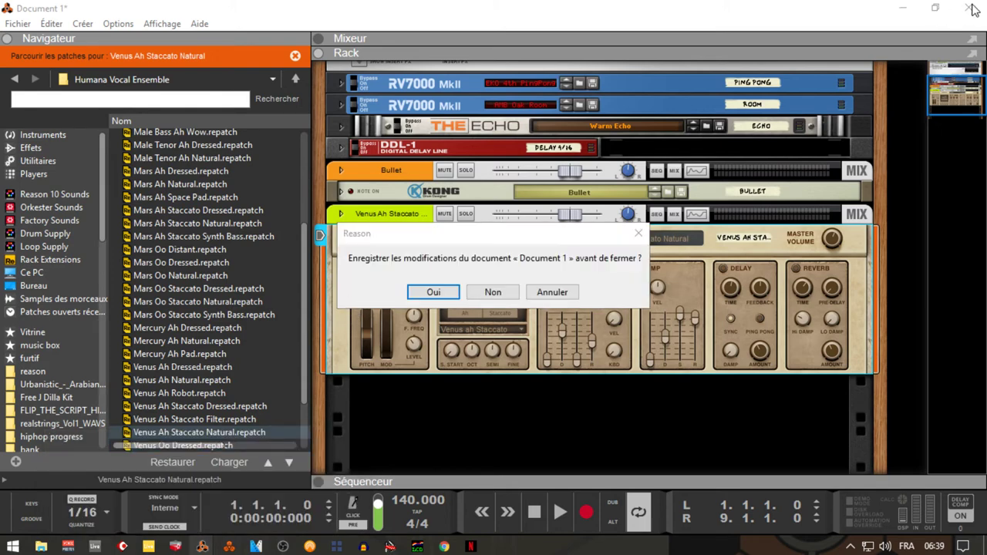
{"action": "left_click", "coordinate": [491, 292]}
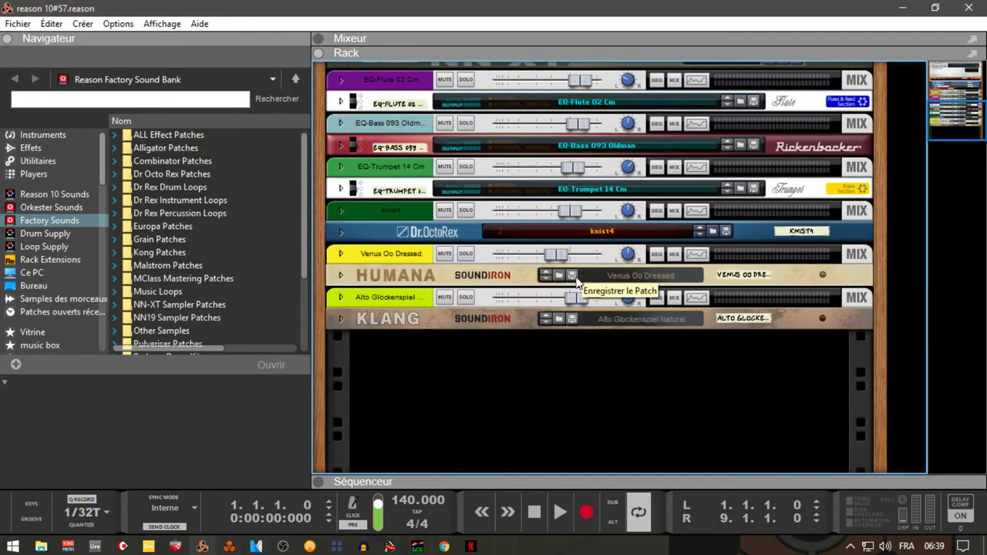
Step: Start playback of the song and show the mixer in place of the rack
{"action": "key", "text": "space"}
{"action": "key", "text": "space"}
{"action": "key", "text": "space"}
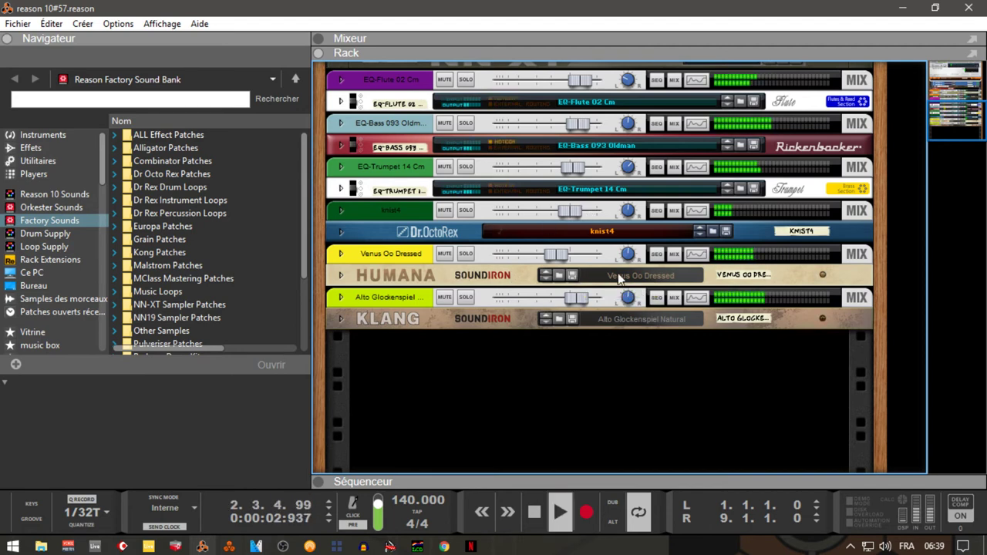
{"action": "left_click", "coordinate": [317, 39]}
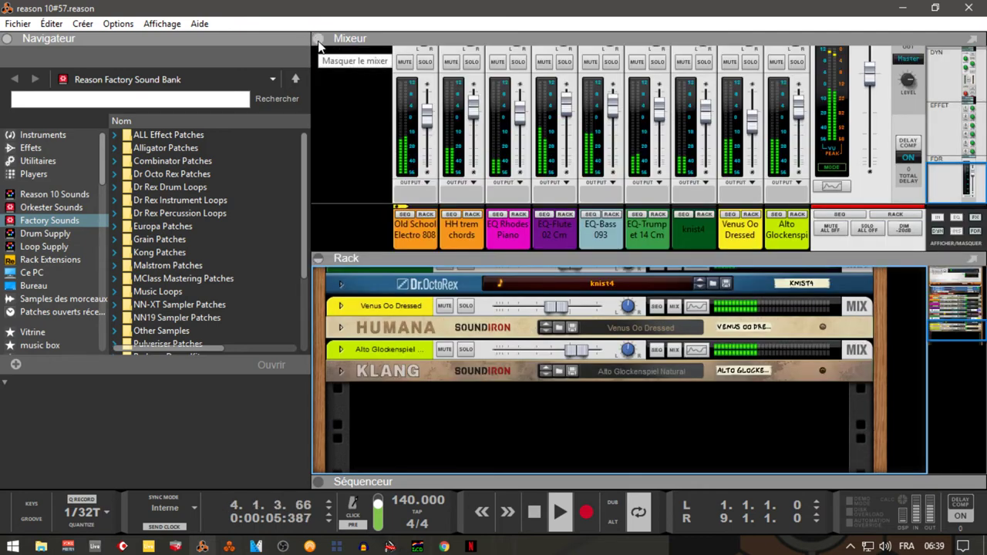
{"action": "left_click", "coordinate": [322, 263]}
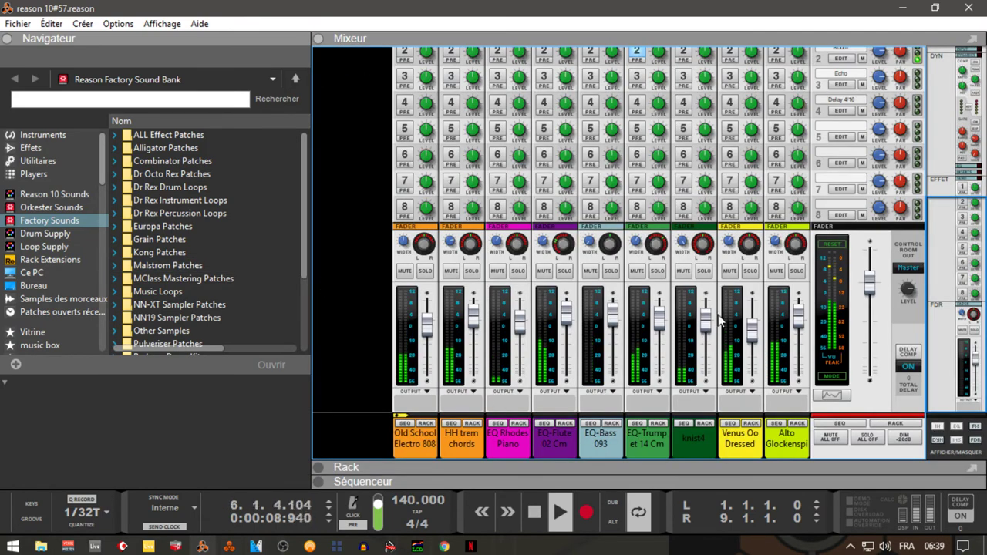
Step: Audition the Alto Glockenspiel channel in solo with its Klang device expanded in the rack, and set its level to 1.04 dB
{"action": "left_click", "coordinate": [797, 271]}
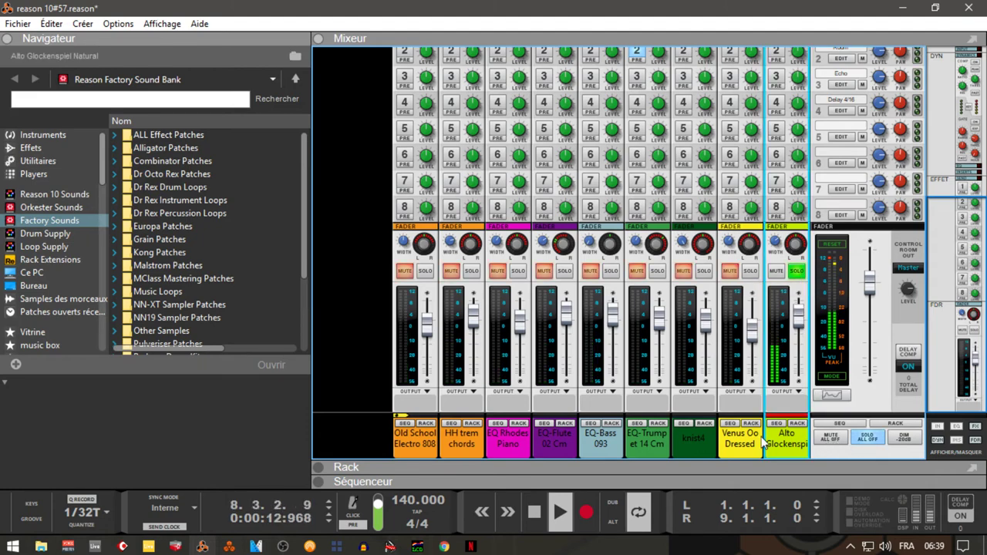
{"action": "left_click", "coordinate": [798, 424]}
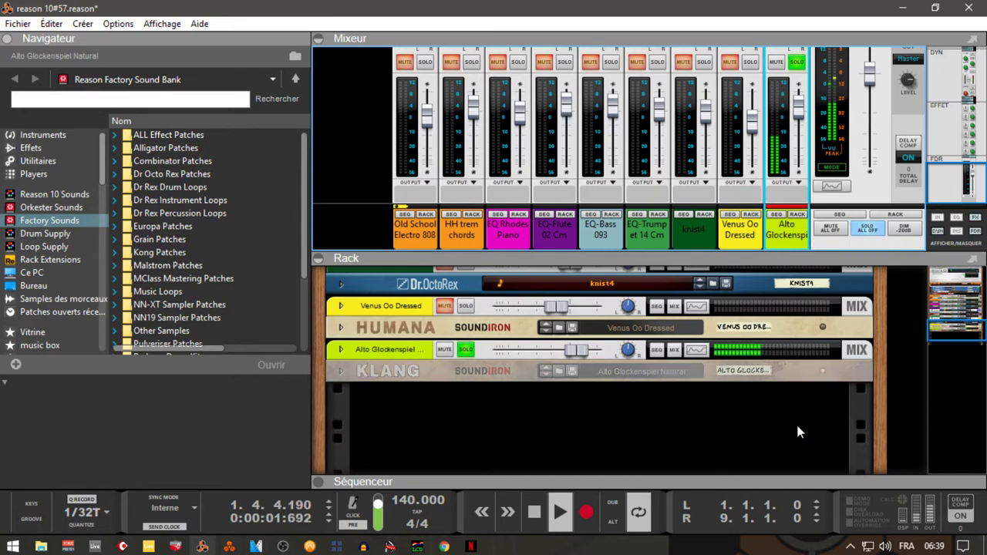
{"action": "left_click", "coordinate": [341, 373]}
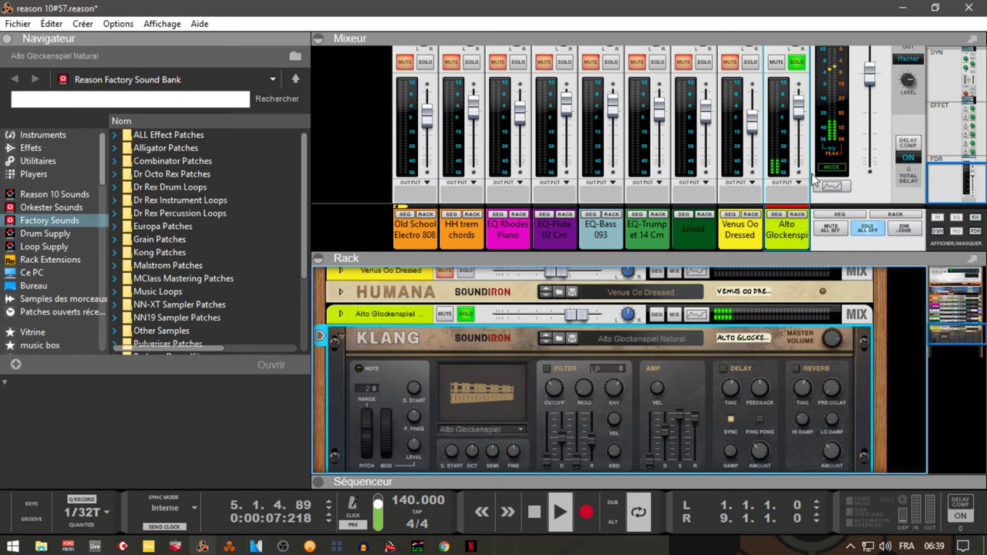
{"action": "left_click", "coordinate": [798, 63]}
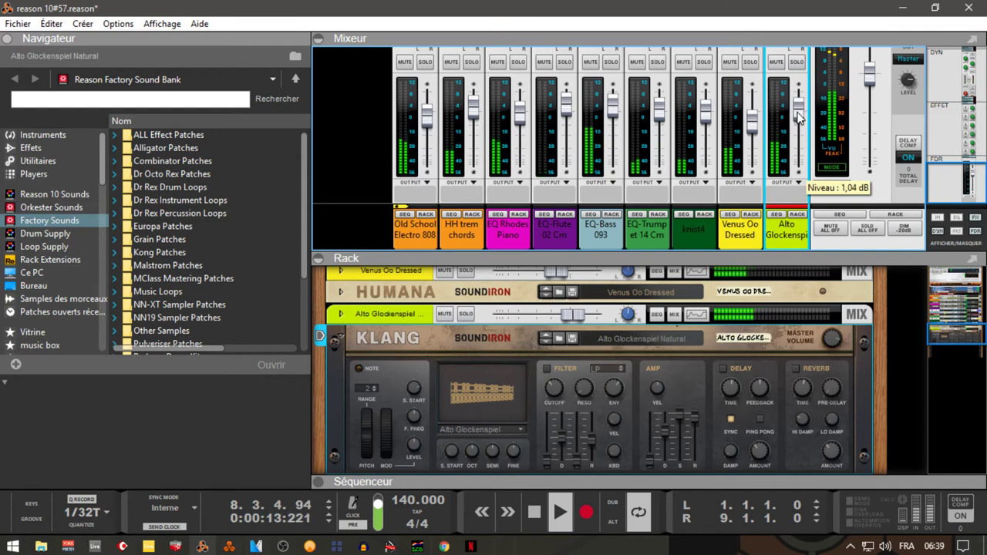
Step: Audition the Venus Oo Dressed channel in solo with its Humana device expanded in the rack, and raise its level slightly
{"action": "left_click", "coordinate": [749, 62]}
{"action": "left_click_drag", "start_coordinate": [743, 135], "coordinate": [749, 123]}
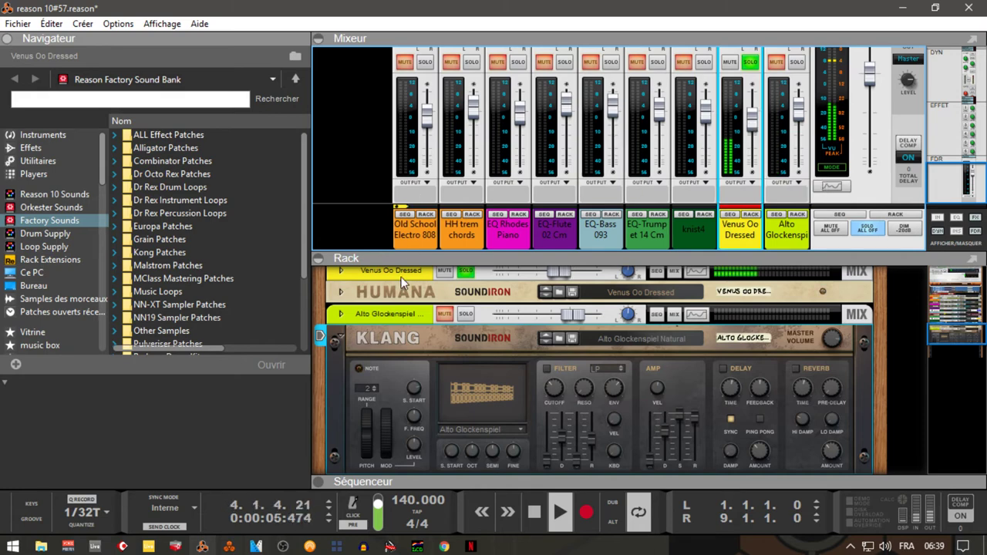
{"action": "left_click", "coordinate": [341, 293]}
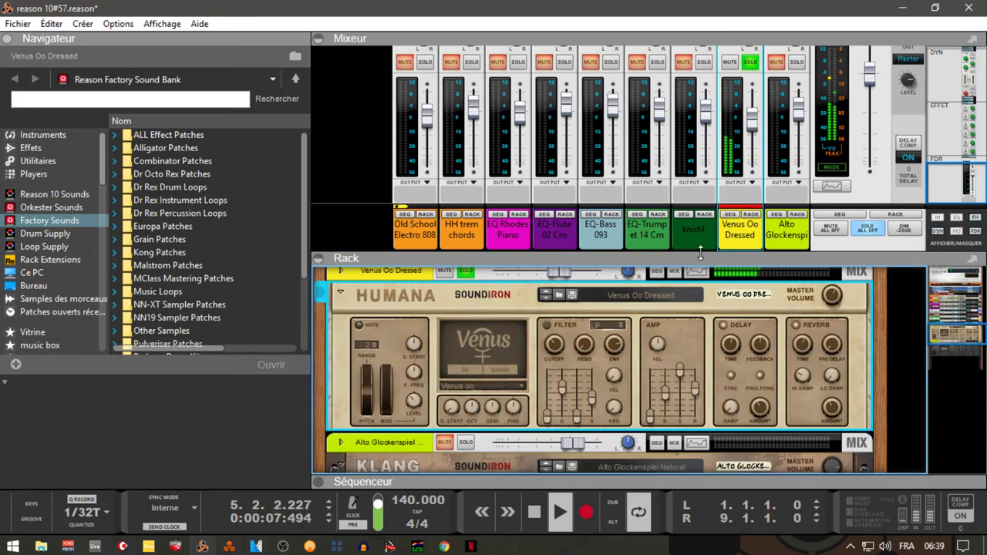
{"action": "left_click", "coordinate": [746, 65]}
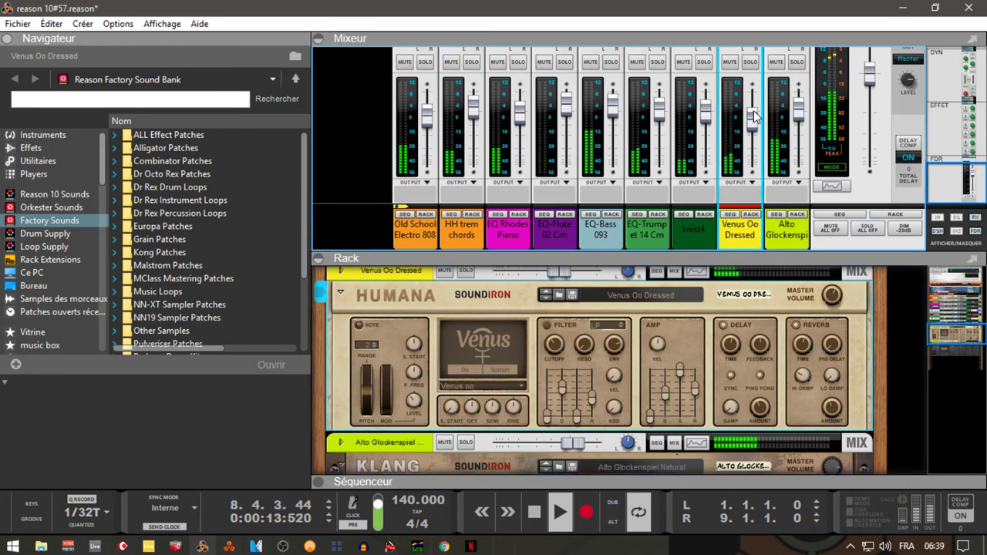
{"action": "mouse_move", "coordinate": [754, 115]}
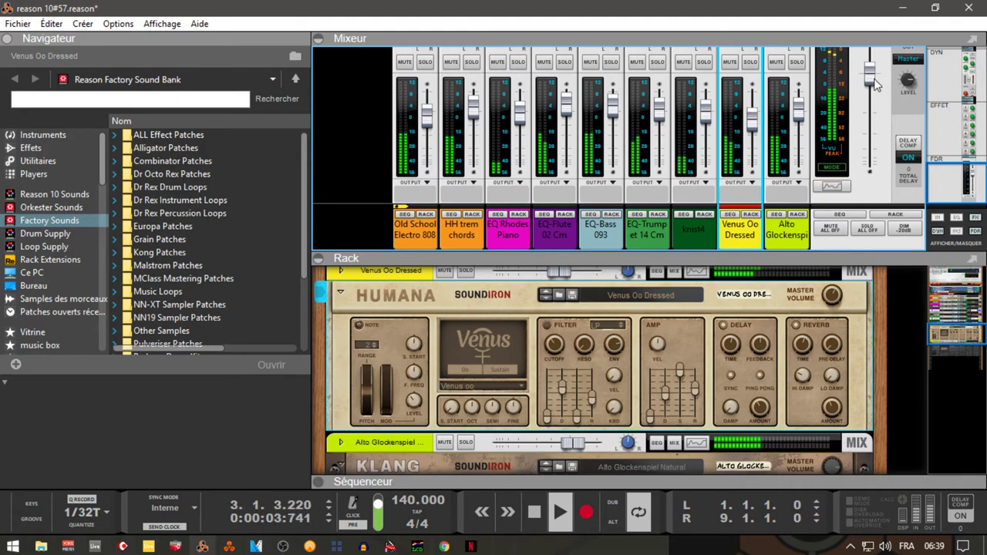
Step: Expand the Old School Electro 808 Kong device in the rack and solo its channel
{"action": "left_click", "coordinate": [423, 218]}
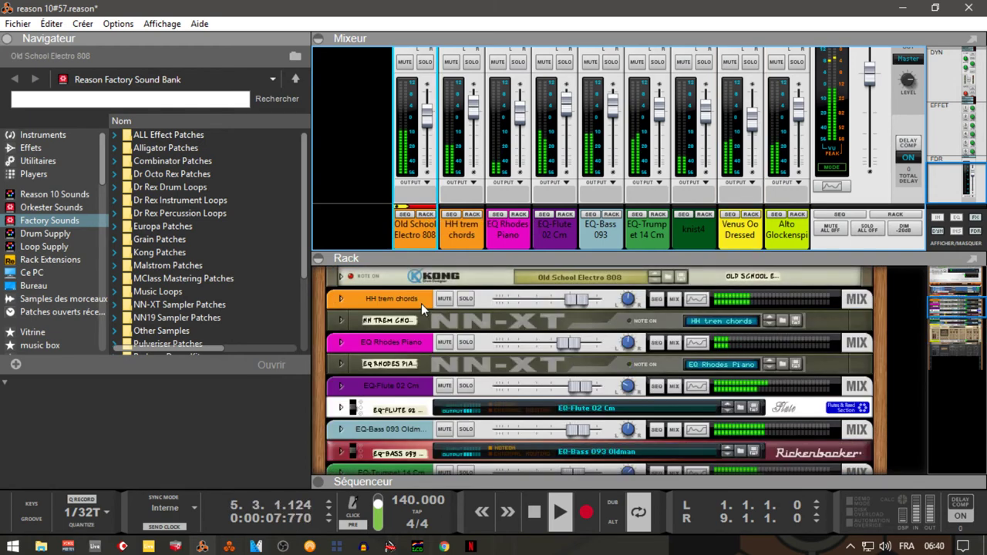
{"action": "left_click", "coordinate": [341, 277]}
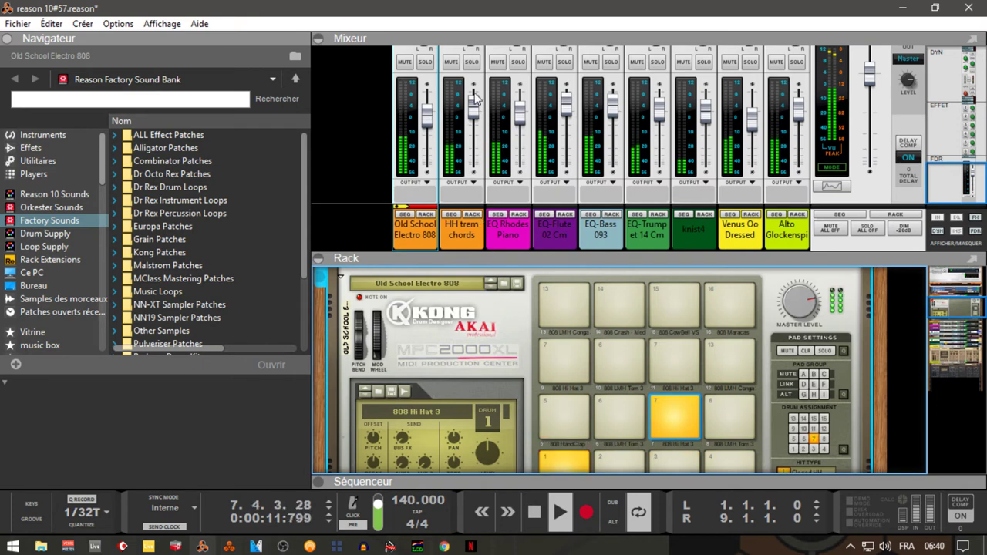
{"action": "left_click", "coordinate": [424, 63]}
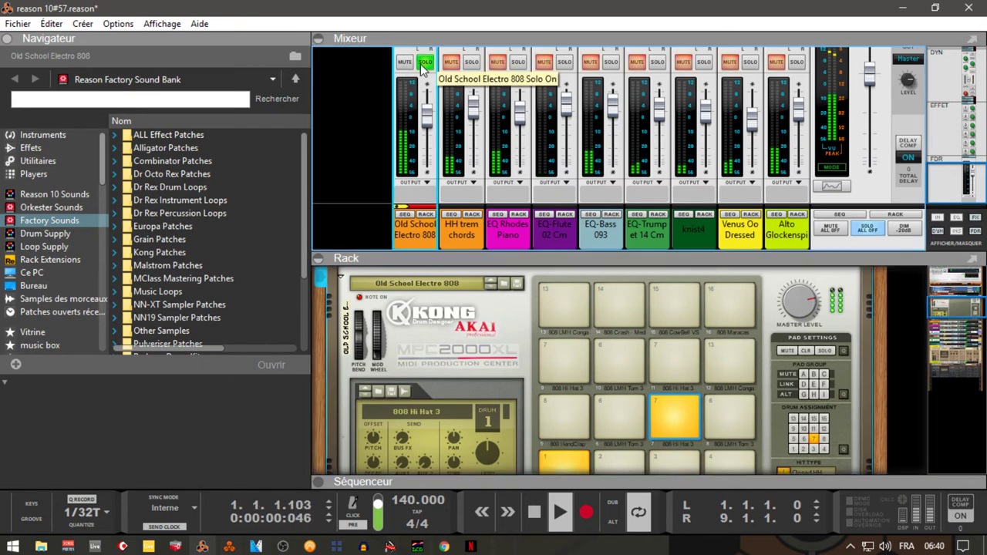
Step: Add the HH trem chords, EQ Rhodes Piano, EQ-Flute 02 Cm and EQ-Bass 093 channels to the solo one after another during playback
{"action": "left_click", "coordinate": [471, 63]}
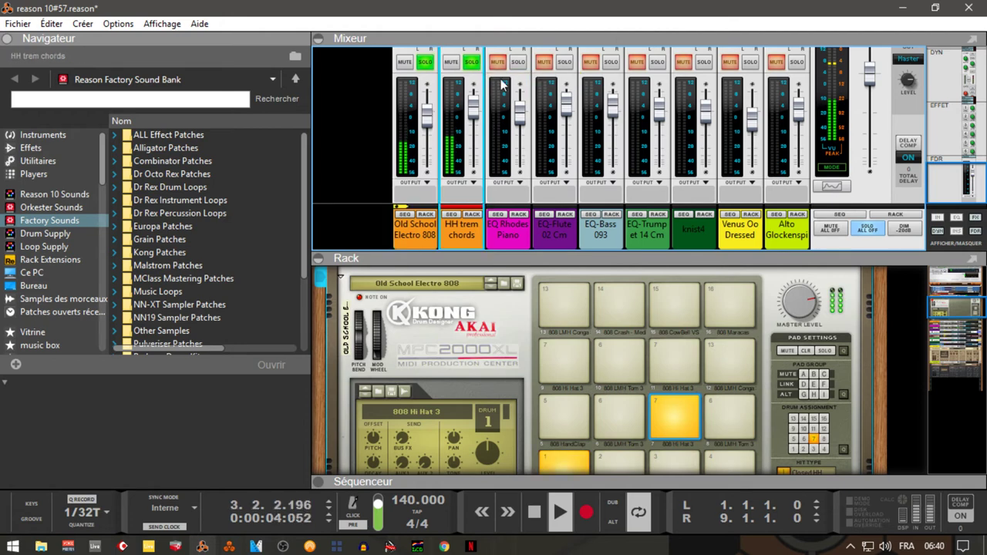
{"action": "left_click", "coordinate": [518, 62]}
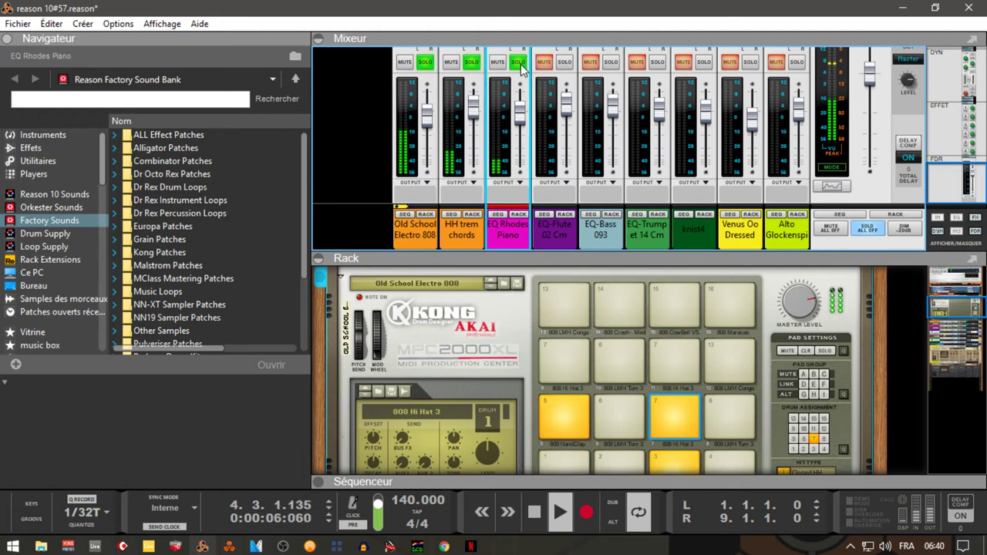
{"action": "left_click", "coordinate": [522, 117], "text": "ctrl"}
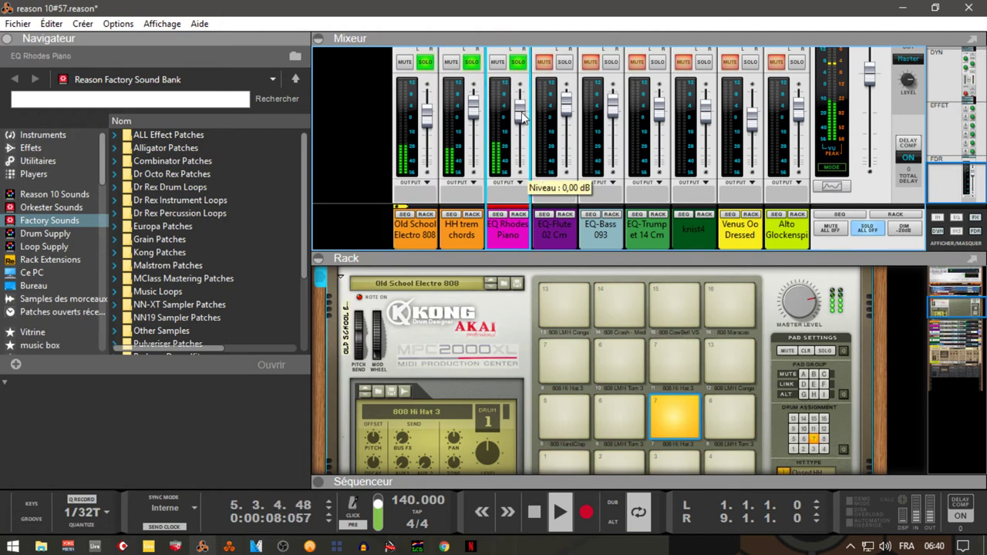
{"action": "left_click", "coordinate": [561, 65]}
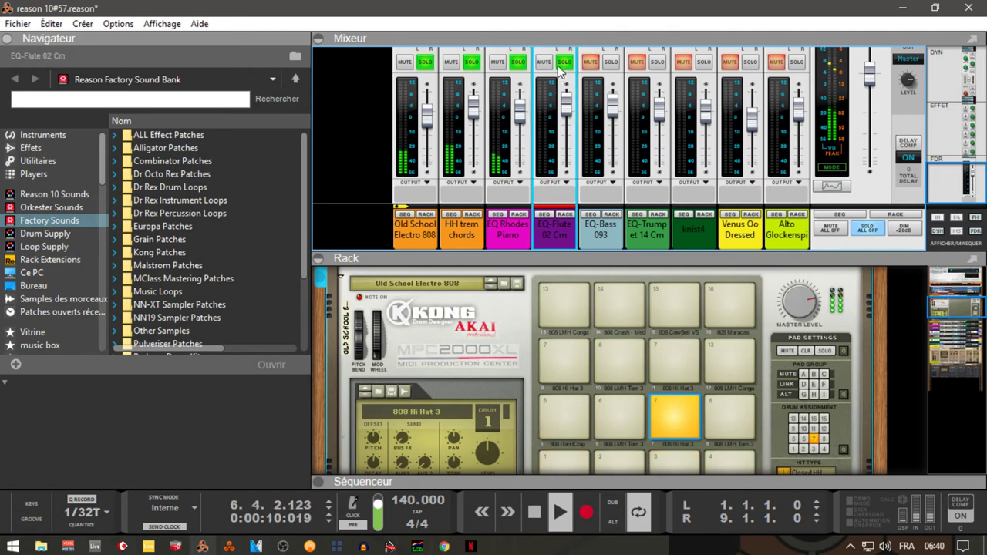
{"action": "mouse_move", "coordinate": [568, 114]}
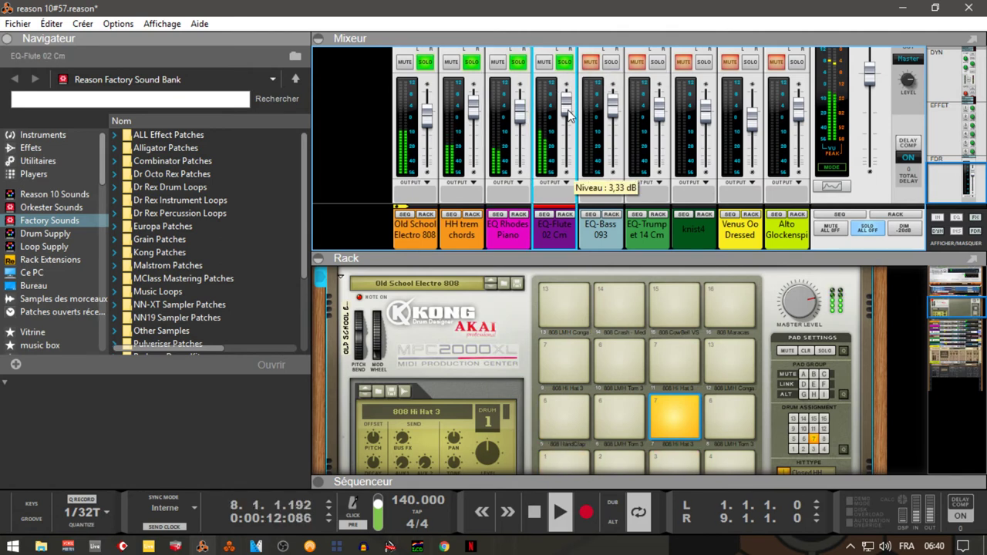
{"action": "left_click", "coordinate": [610, 68]}
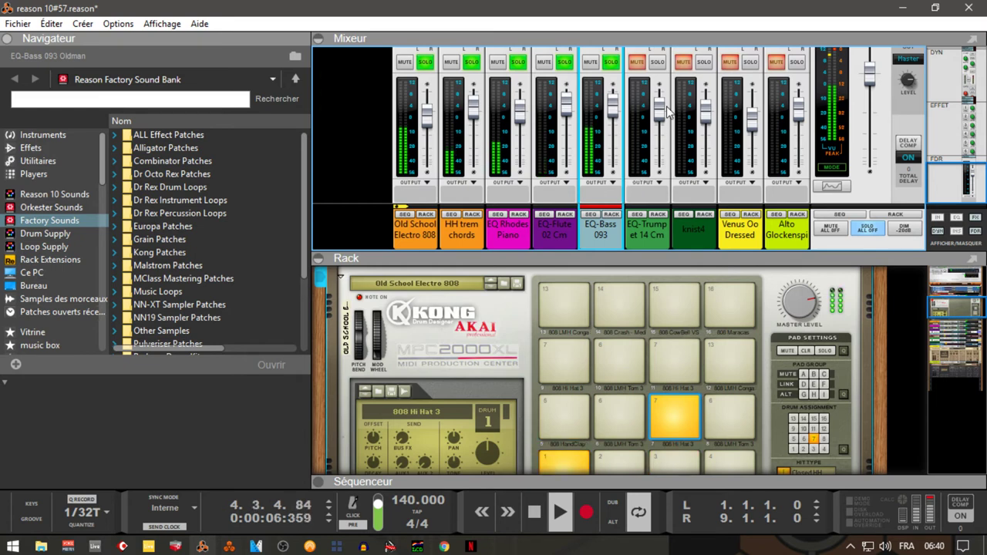
Step: Add the EQ-Trumpet 14 Cm channel to the solo, expand its device in the rack, and stop playback
{"action": "left_click", "coordinate": [660, 66]}
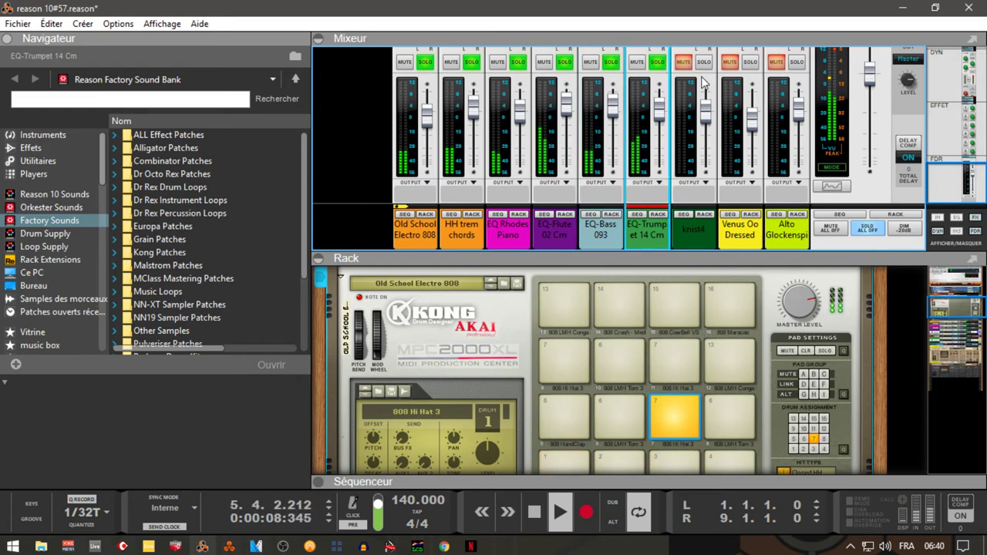
{"action": "left_click", "coordinate": [661, 215]}
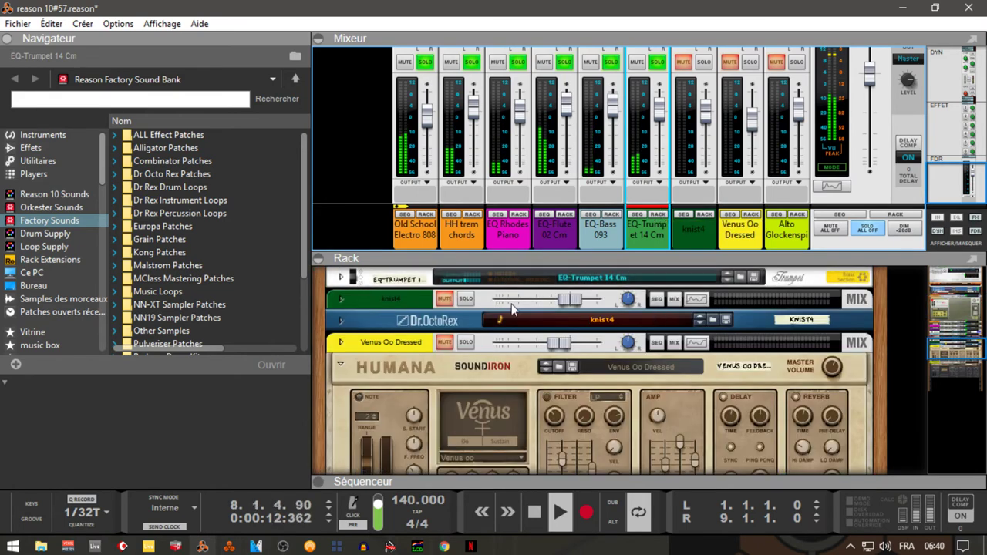
{"action": "left_click", "coordinate": [340, 277]}
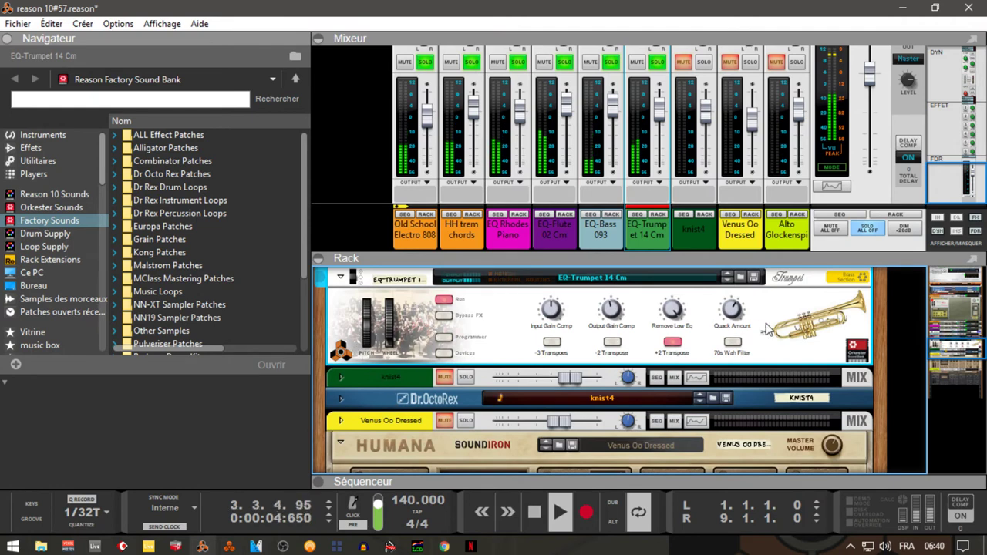
{"action": "key", "text": "space"}
Step: Expand the EQ-Trumpet 14 Cm mix channel in the rack, show its insert effects, and expand the Trance Gate
{"action": "scroll", "coordinate": [945, 342], "scroll_direction": "up", "scroll_amount": 2}
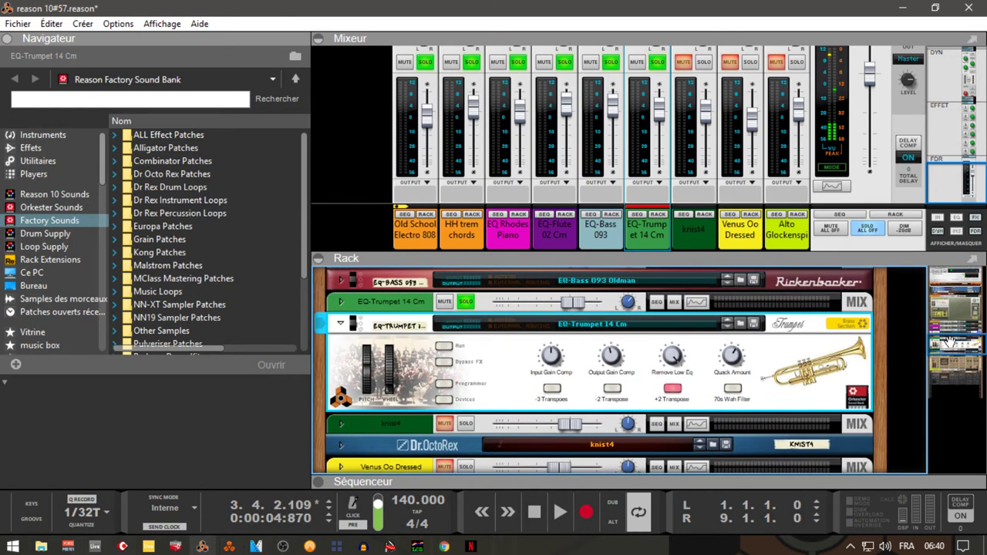
{"action": "left_click", "coordinate": [341, 301]}
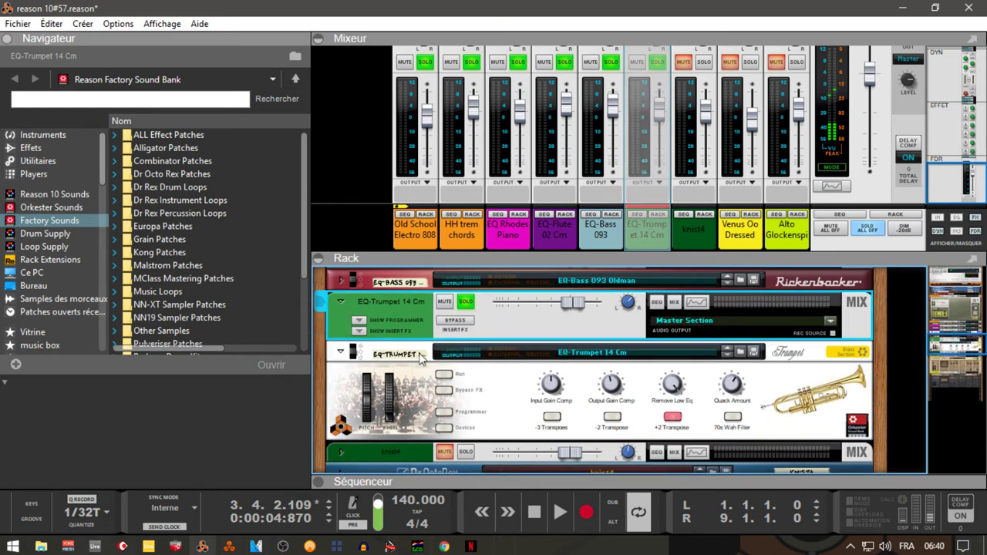
{"action": "left_click", "coordinate": [367, 331]}
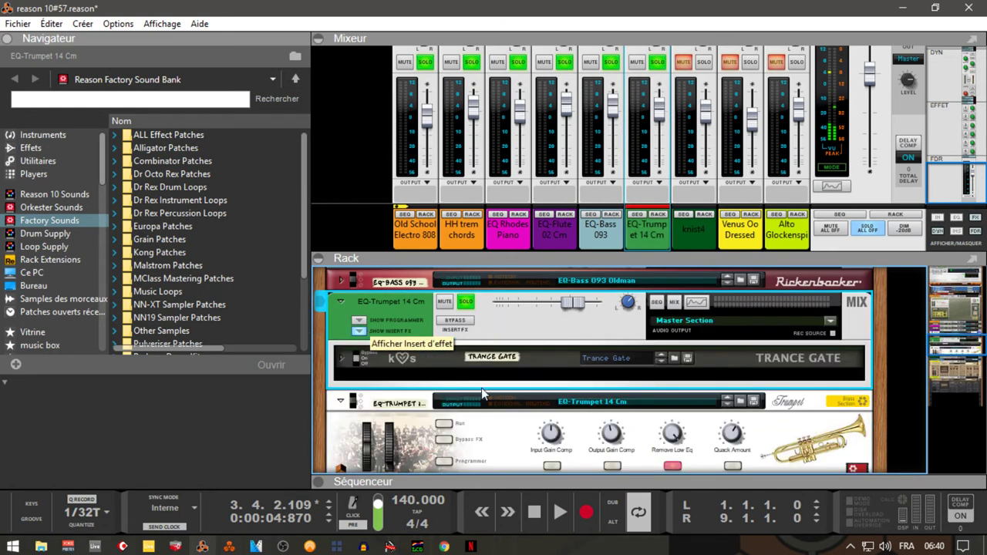
{"action": "left_click", "coordinate": [342, 358]}
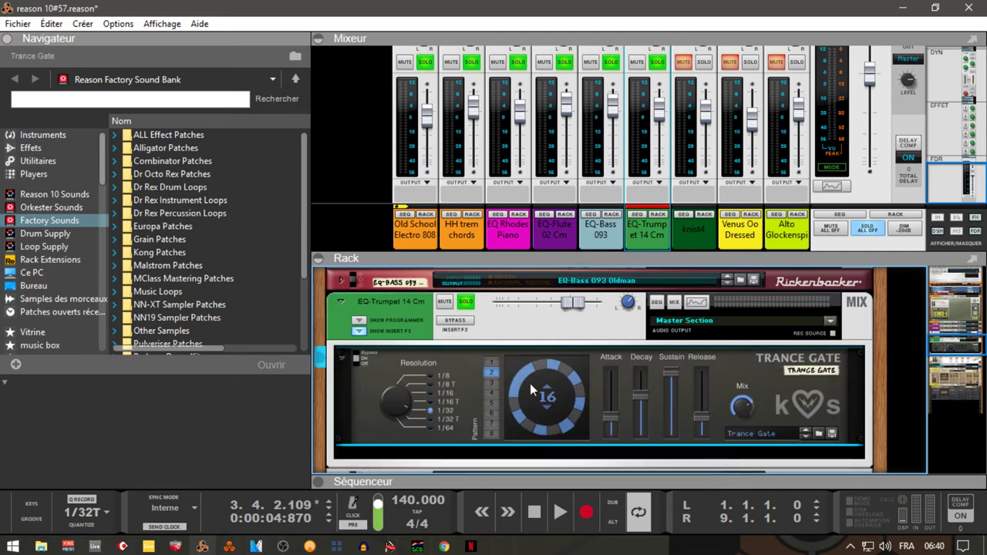
Step: Remove the EQ-Bass, EQ-Flute, EQ Rhodes Piano, HH trem chords and Old School Electro 808 channels from the solo, leaving only the trumpet
{"action": "left_click", "coordinate": [611, 61]}
{"action": "left_click", "coordinate": [565, 62]}
{"action": "left_click", "coordinate": [519, 61]}
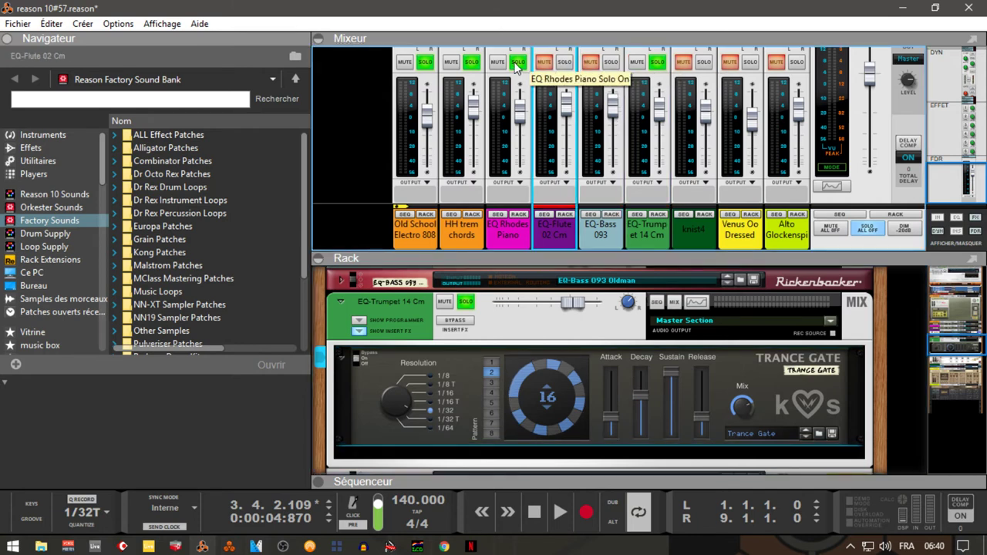
{"action": "left_click", "coordinate": [468, 64]}
{"action": "left_click", "coordinate": [430, 64]}
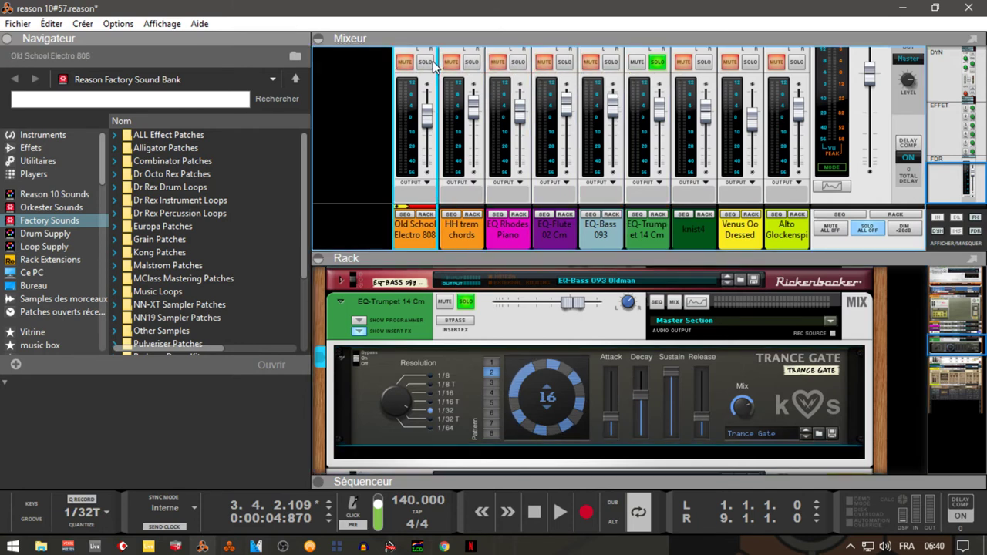
Step: Audition the soloed trumpet from the song start, switching its Trance Gate out and back on, and turn off the solo
{"action": "key", "text": "Home"}
{"action": "key", "text": "space"}
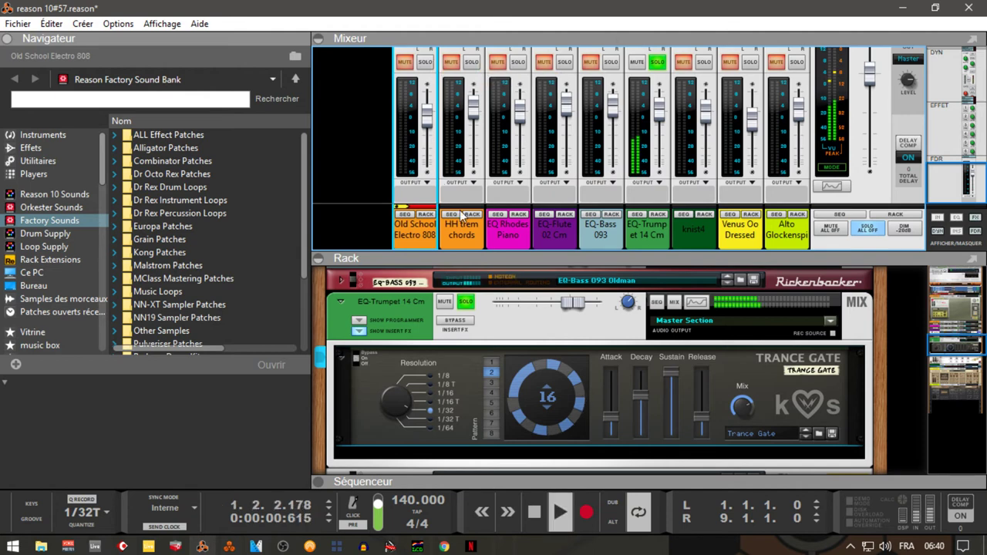
{"action": "left_click", "coordinate": [355, 358]}
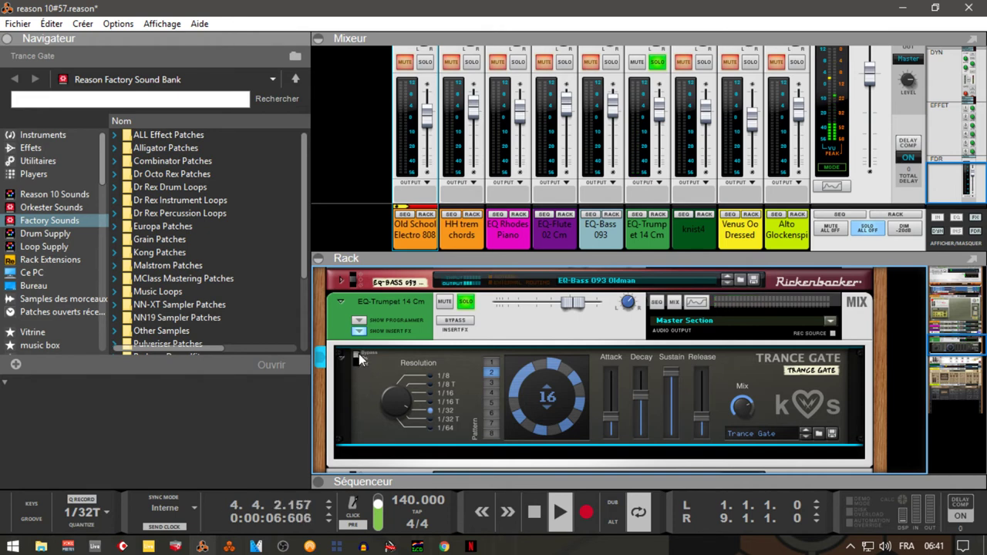
{"action": "left_click_drag", "start_coordinate": [358, 353], "coordinate": [360, 368]}
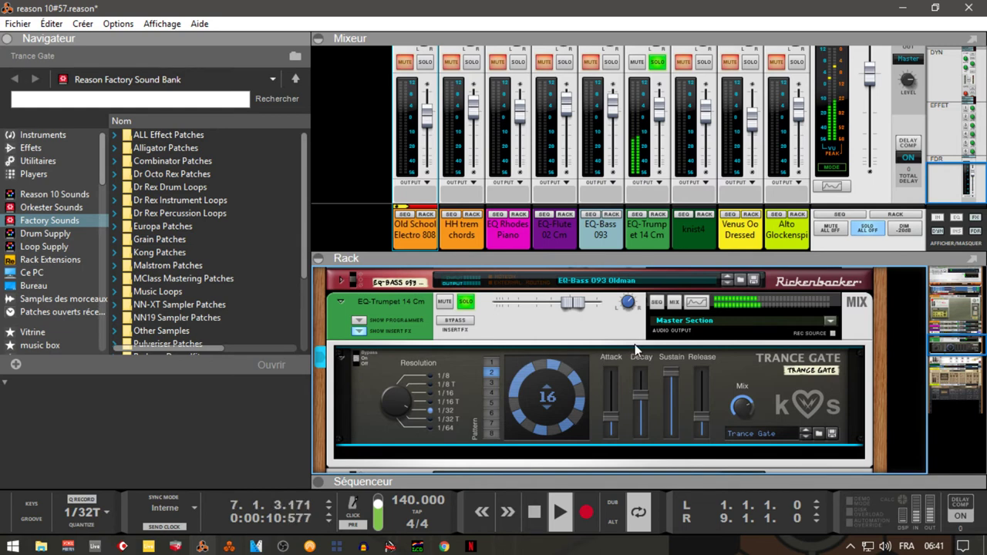
{"action": "left_click", "coordinate": [658, 62]}
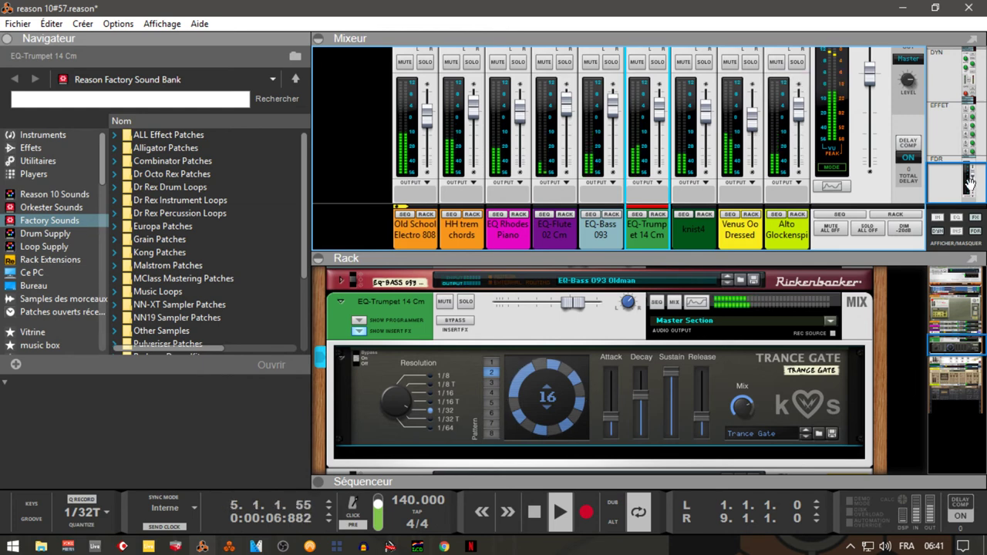
Step: Collapse the rack to enlarge the mixer, stop playback, and examine the channels' effect sends, dynamics and faders
{"action": "scroll", "coordinate": [968, 173], "scroll_direction": "up", "scroll_amount": 3}
{"action": "scroll", "coordinate": [968, 174], "scroll_direction": "up", "scroll_amount": 2}
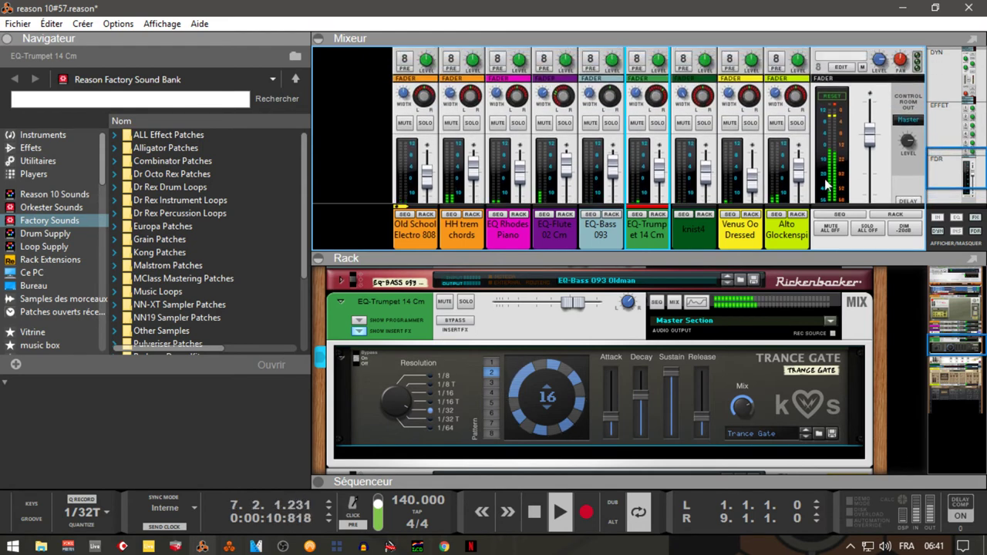
{"action": "left_click_drag", "start_coordinate": [948, 164], "coordinate": [948, 152]}
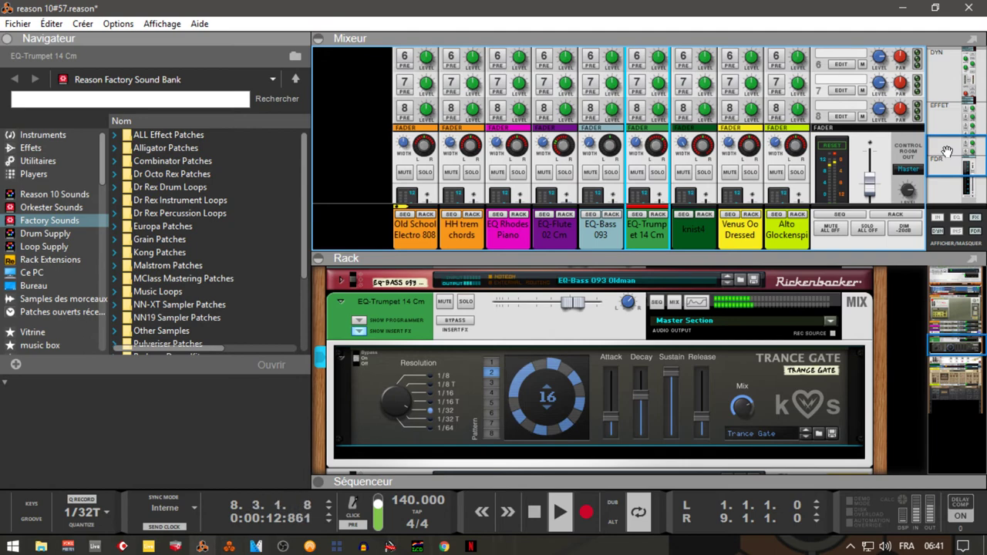
{"action": "left_click", "coordinate": [318, 259]}
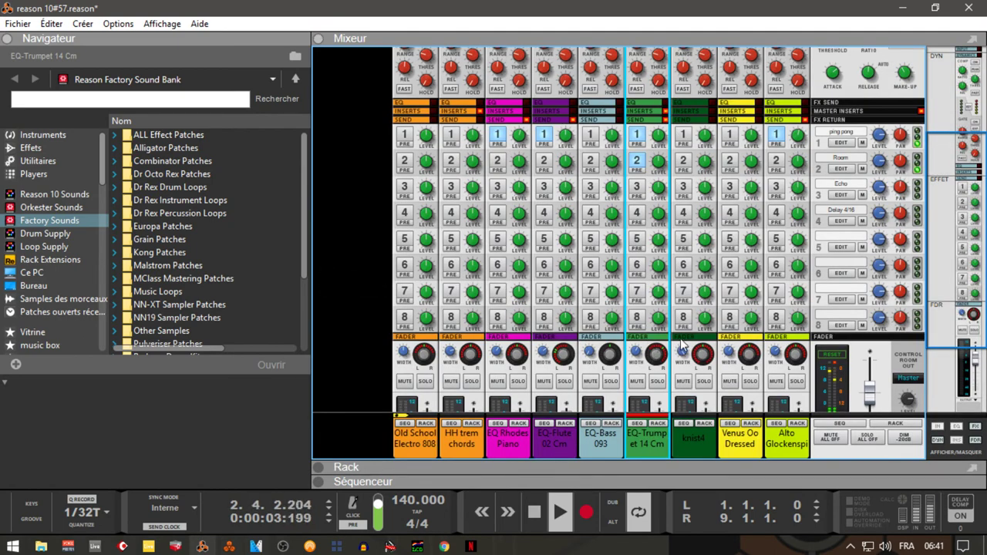
{"action": "key", "text": "space"}
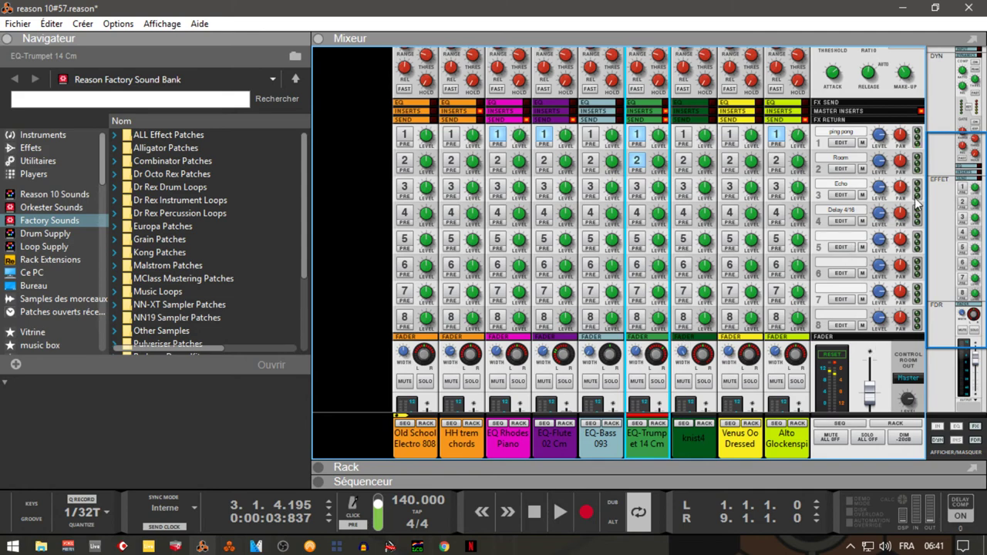
{"action": "left_click_drag", "start_coordinate": [978, 211], "coordinate": [976, 168]}
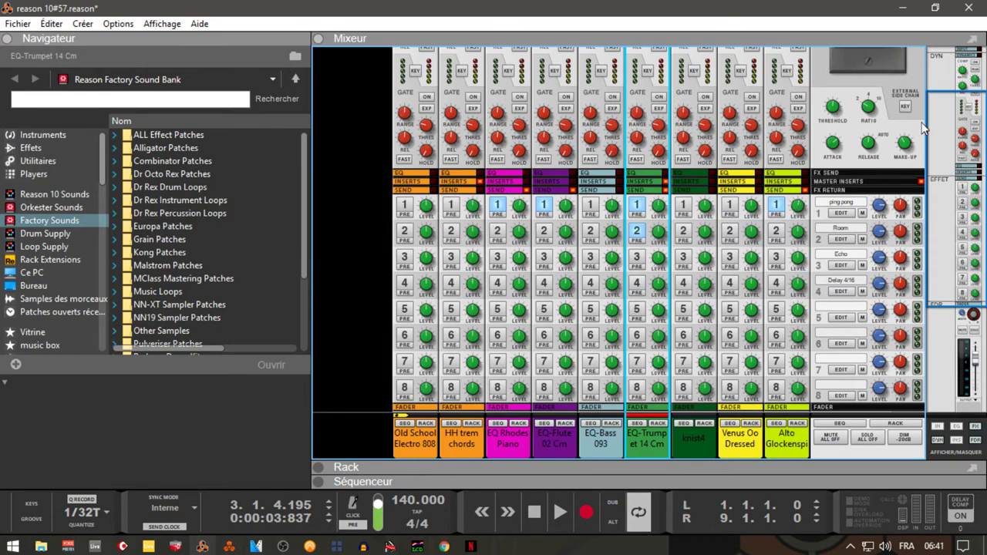
{"action": "left_click_drag", "start_coordinate": [943, 110], "coordinate": [963, 227]}
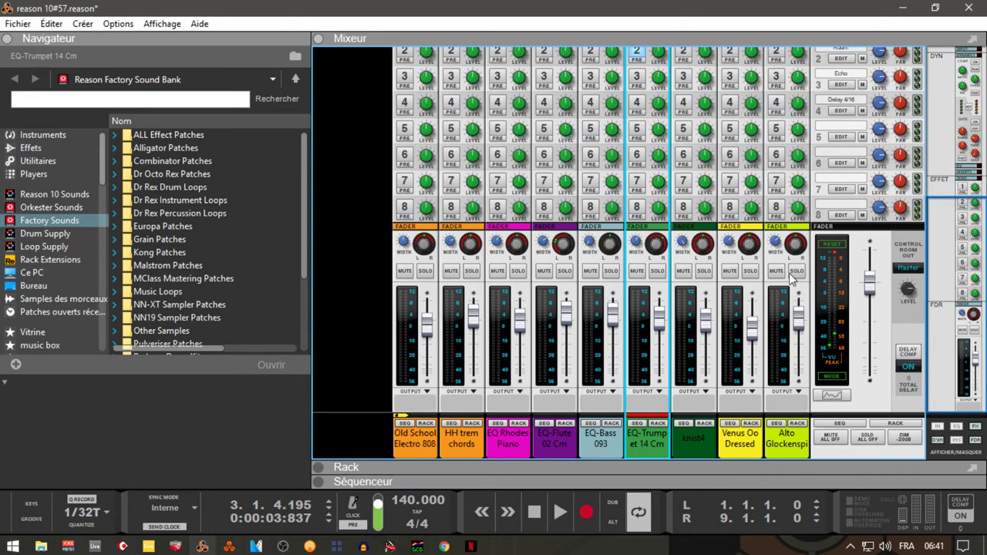
Step: Show the Alto Glockenspiel channel's Klang device in the rack and display the mixer's effect sends
{"action": "left_click", "coordinate": [798, 423]}
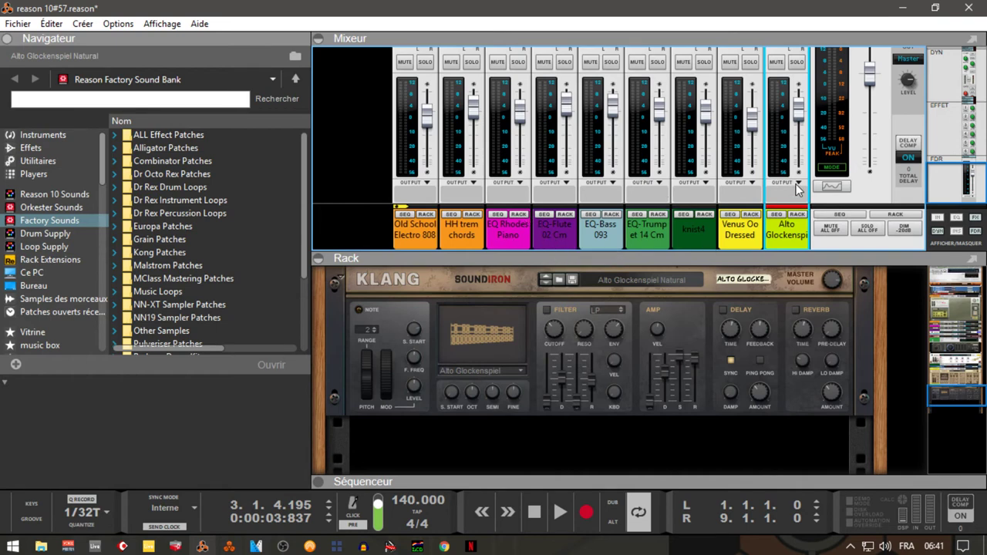
{"action": "left_click_drag", "start_coordinate": [959, 186], "coordinate": [954, 98]}
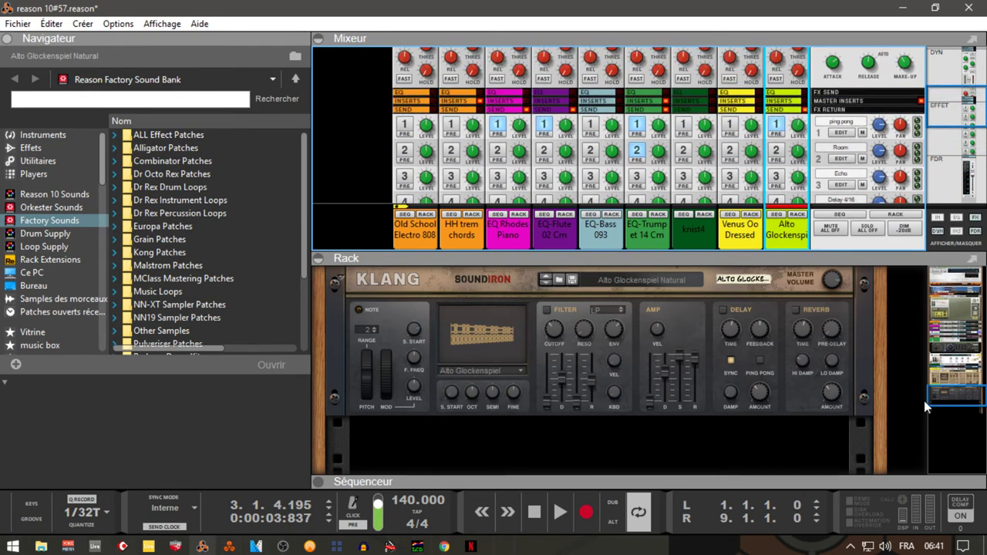
Step: Expand the knist4 Dr.OctoRex device in the rack and briefly audition its loop
{"action": "left_click_drag", "start_coordinate": [929, 399], "coordinate": [962, 371]}
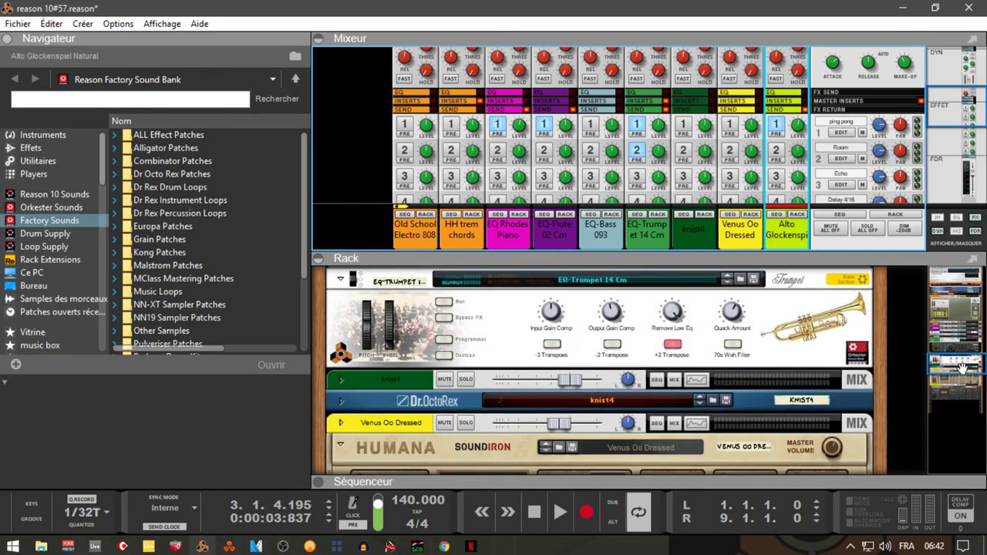
{"action": "left_click", "coordinate": [341, 402]}
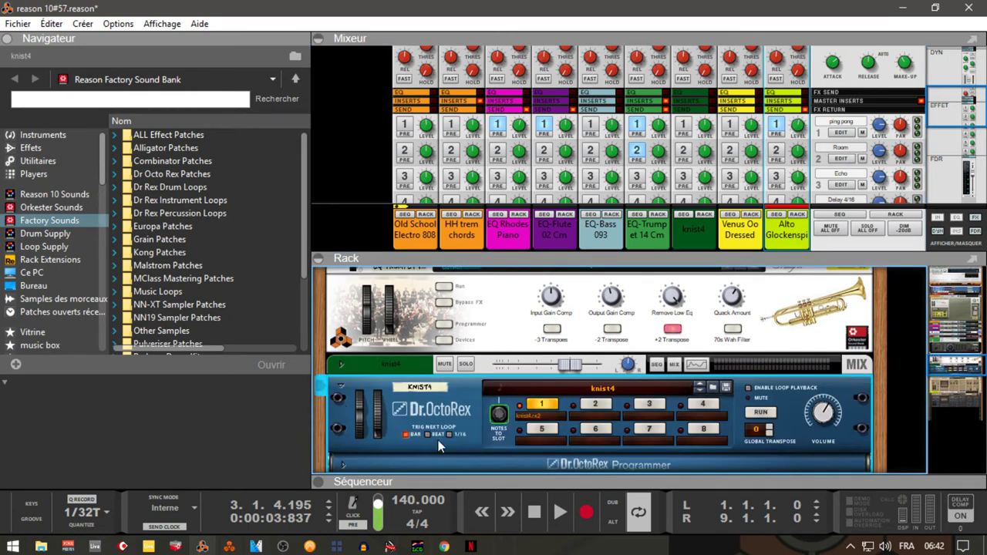
{"action": "left_click", "coordinate": [747, 388]}
{"action": "left_click", "coordinate": [761, 413]}
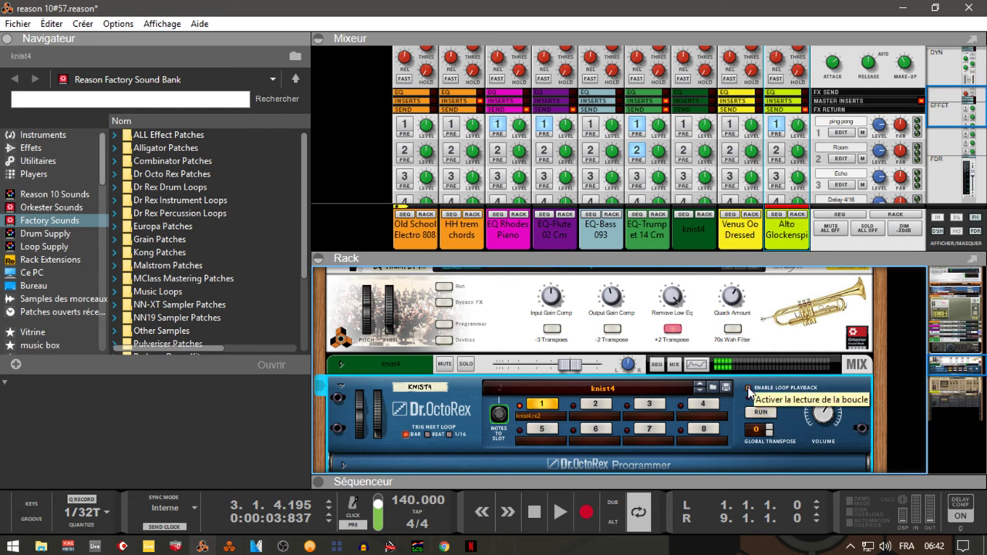
{"action": "left_click", "coordinate": [748, 388]}
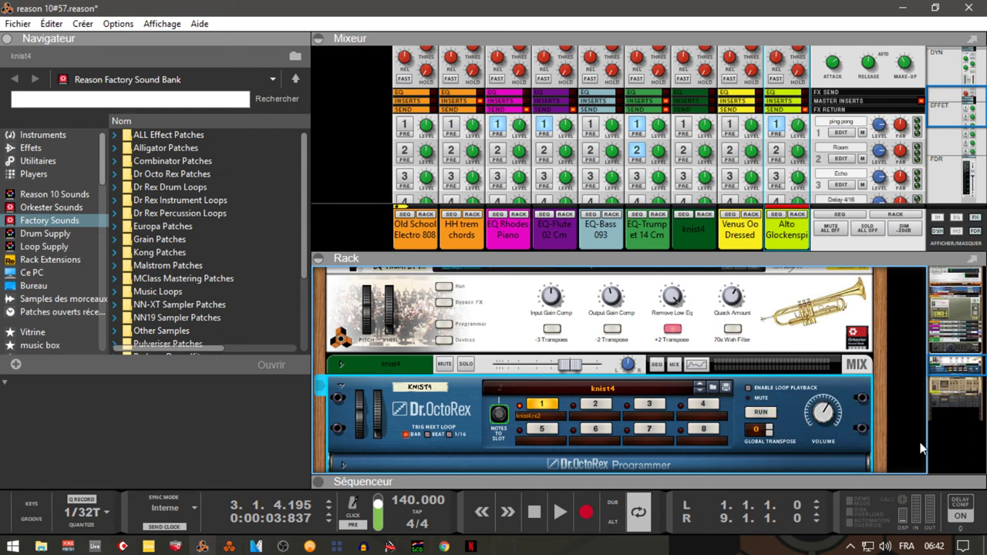
Step: Play the full mix from the song start while viewing the mixer's dynamics section and master compressor, and stop playback
{"action": "key", "text": "KP_0"}
{"action": "key", "text": "space"}
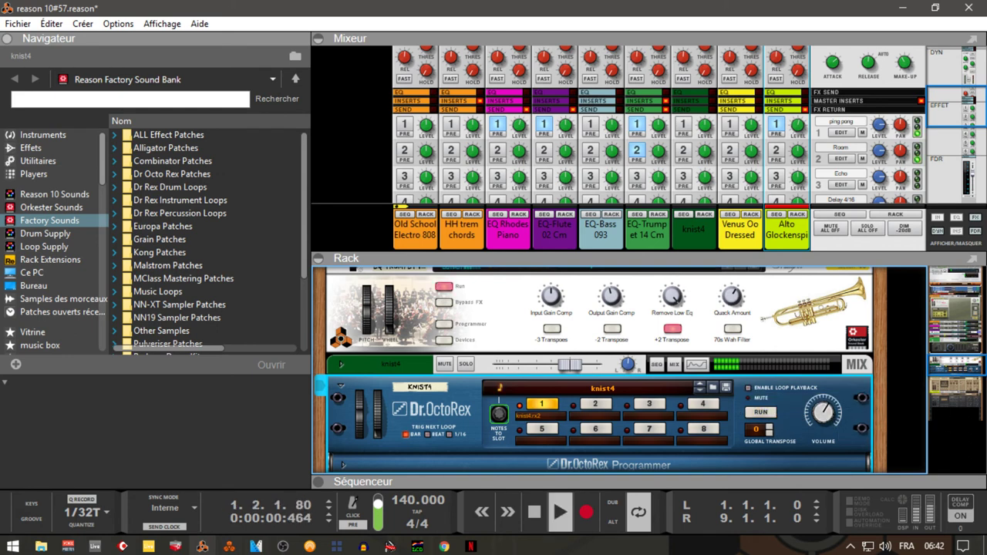
{"action": "scroll", "coordinate": [947, 115], "scroll_direction": "up", "scroll_amount": 1}
{"action": "left_click_drag", "start_coordinate": [948, 116], "coordinate": [947, 68]}
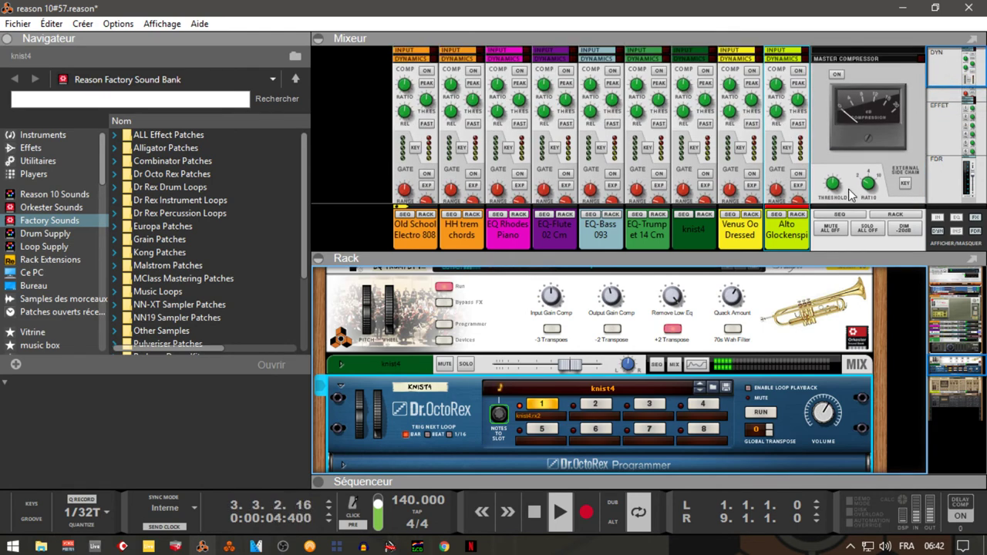
{"action": "key", "text": "space"}
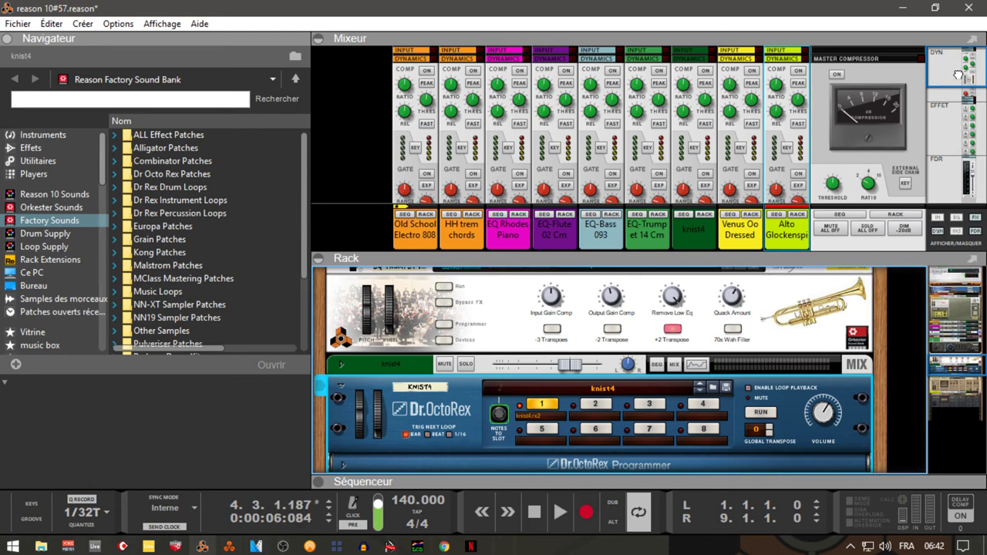
Step: Reset the clipping indicators in the mixer's master section and display the channel faders
{"action": "left_click_drag", "start_coordinate": [956, 68], "coordinate": [983, 179]}
{"action": "left_click", "coordinate": [838, 94]}
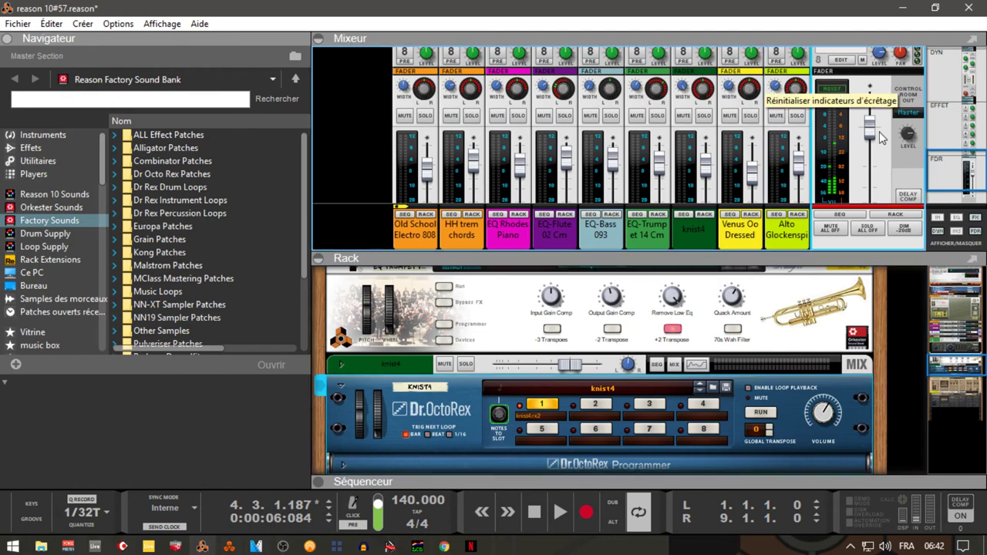
{"action": "left_click_drag", "start_coordinate": [957, 171], "coordinate": [968, 192]}
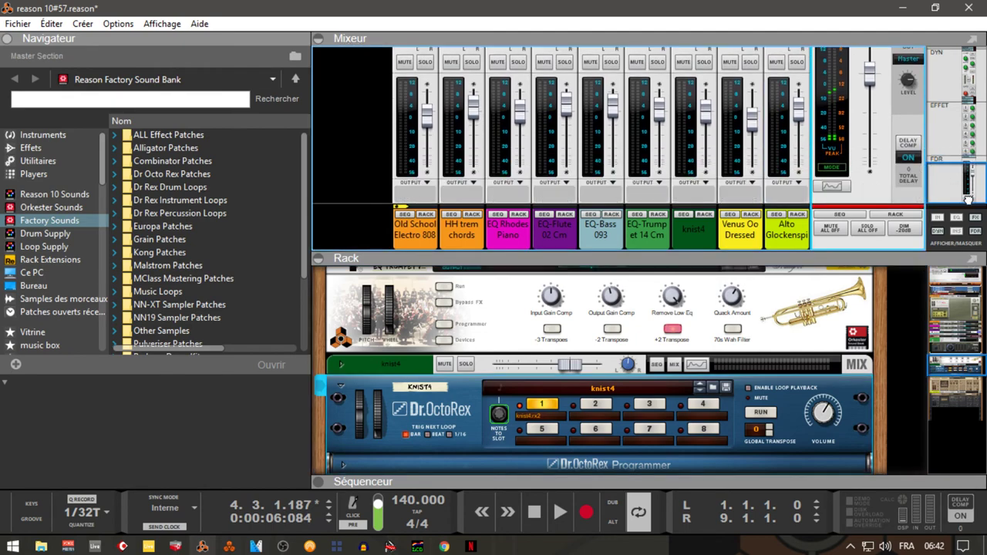
Step: Hide the trumpet channel's insert effects and collapse the trumpet mix channel, the trumpet device and the knist4 Dr.OctoRex in the rack
{"action": "left_click_drag", "start_coordinate": [955, 371], "coordinate": [968, 345]}
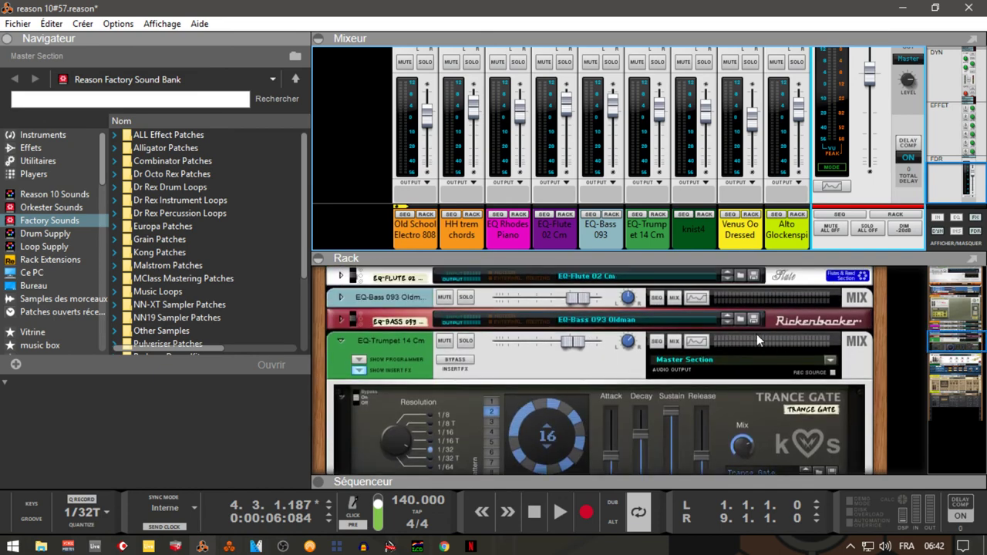
{"action": "left_click", "coordinate": [355, 377]}
{"action": "left_click", "coordinate": [357, 372]}
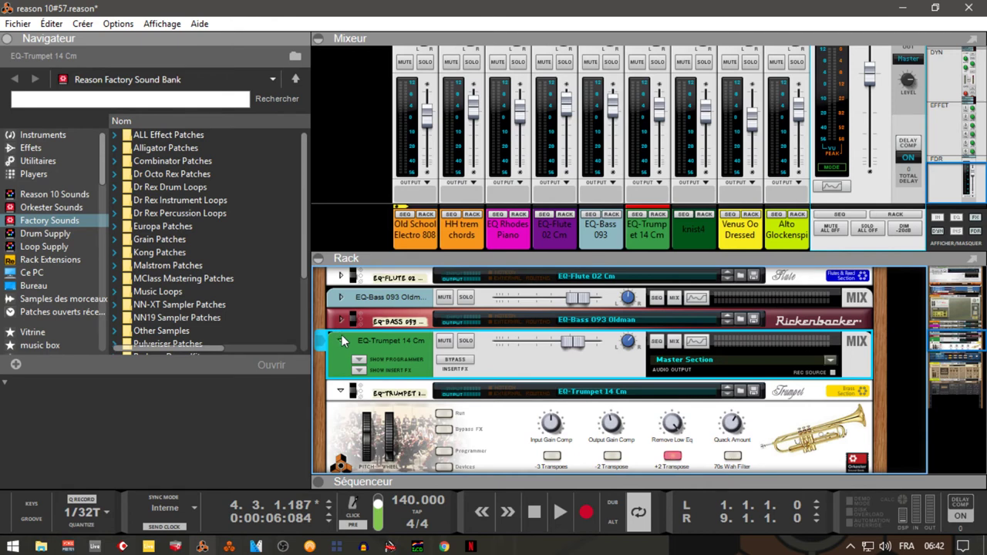
{"action": "left_click", "coordinate": [341, 342]}
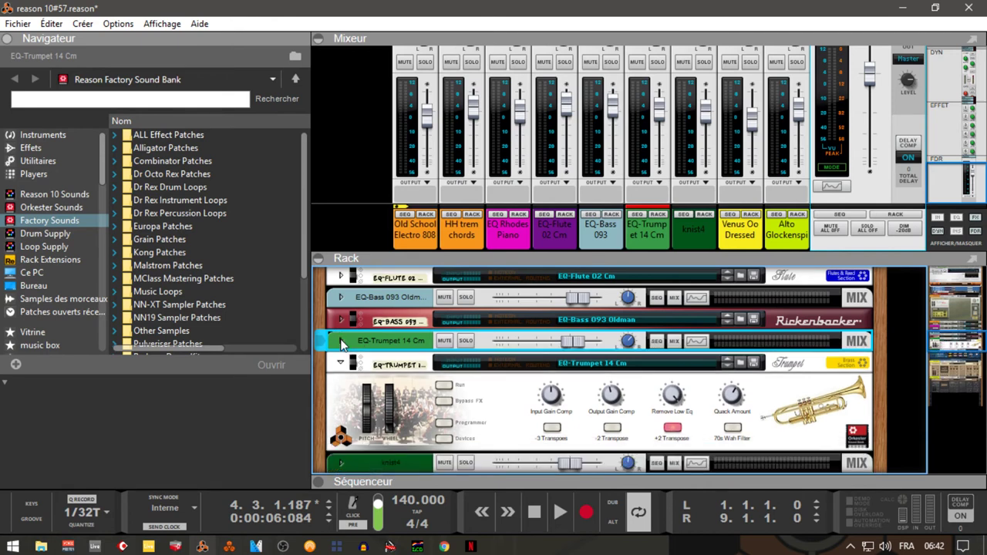
{"action": "left_click", "coordinate": [341, 368]}
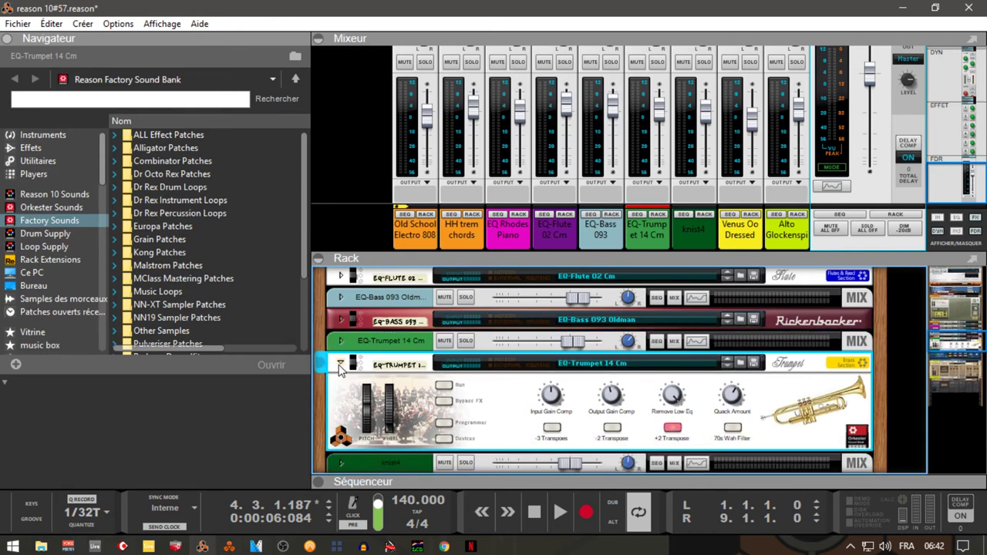
{"action": "left_click", "coordinate": [340, 409]}
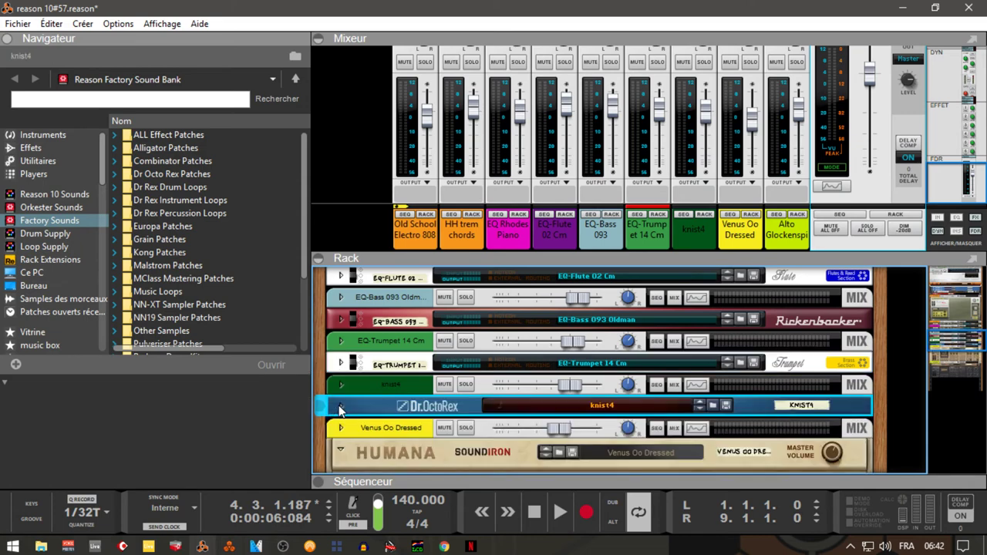
Step: Collapse the Humana Venus Oo Dressed and Klang Alto Glockenspiel devices in the rack
{"action": "left_click_drag", "start_coordinate": [950, 332], "coordinate": [950, 349]}
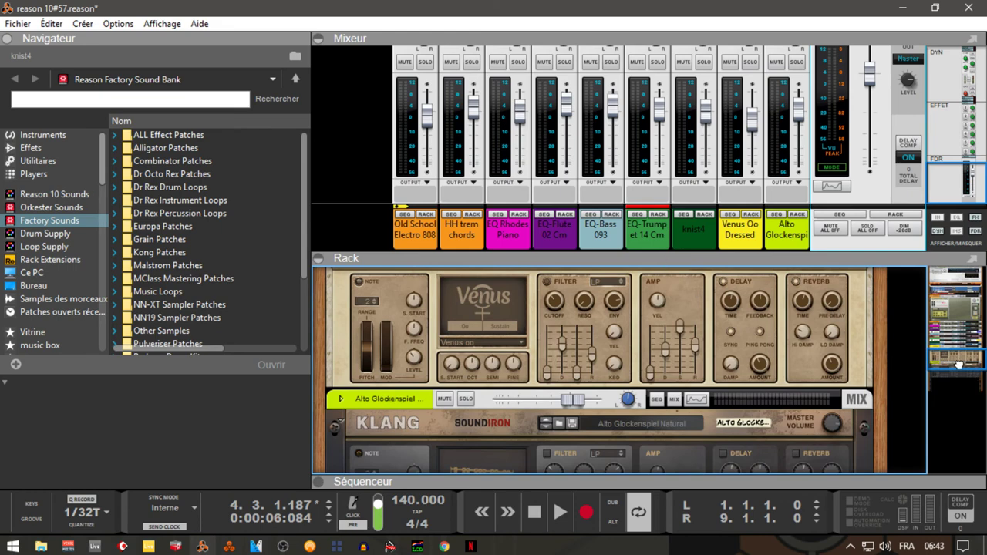
{"action": "left_click_drag", "start_coordinate": [959, 364], "coordinate": [957, 353]}
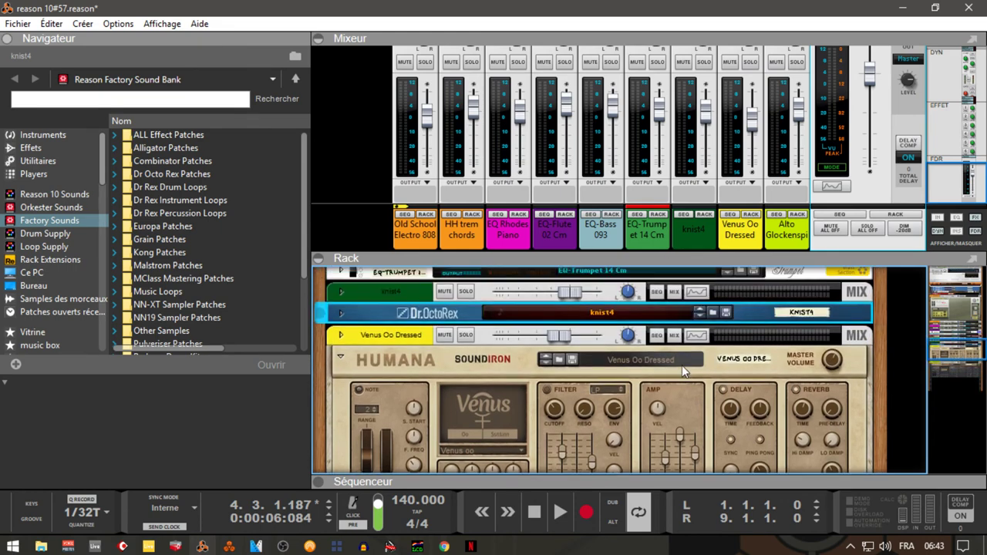
{"action": "left_click", "coordinate": [341, 360]}
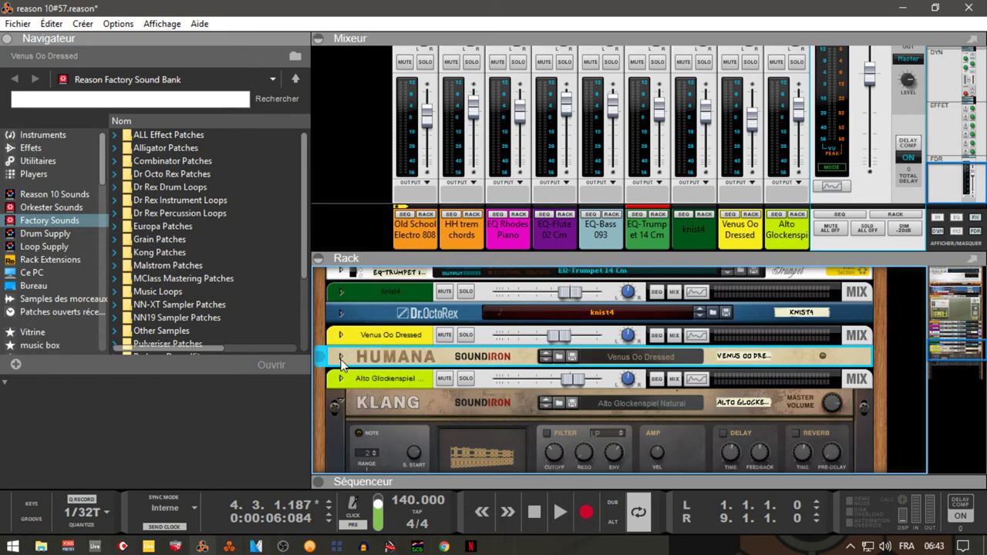
{"action": "left_click", "coordinate": [340, 404]}
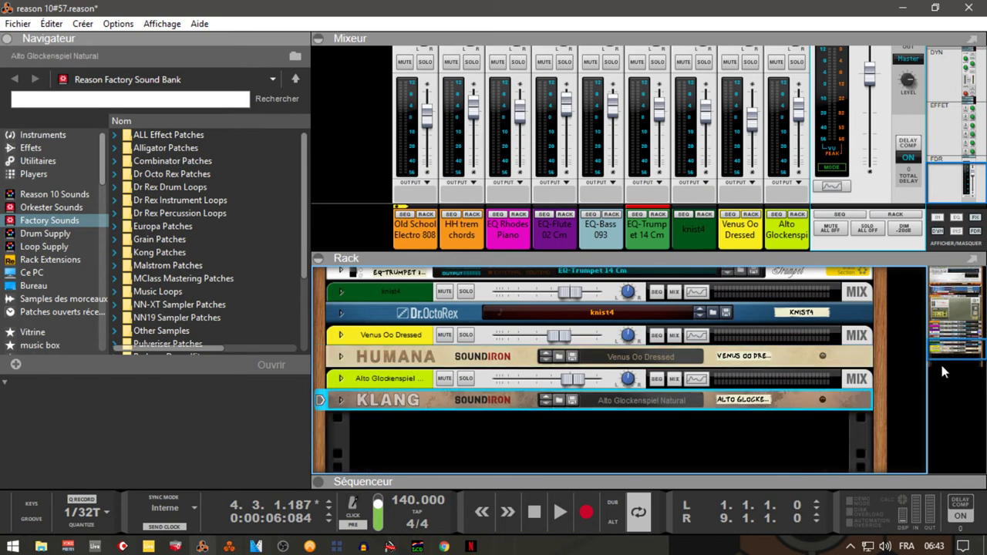
Step: Reset the clip indicators on the hardware interface's Big Meter, and return to the end of the rack
{"action": "left_click_drag", "start_coordinate": [960, 351], "coordinate": [961, 279]}
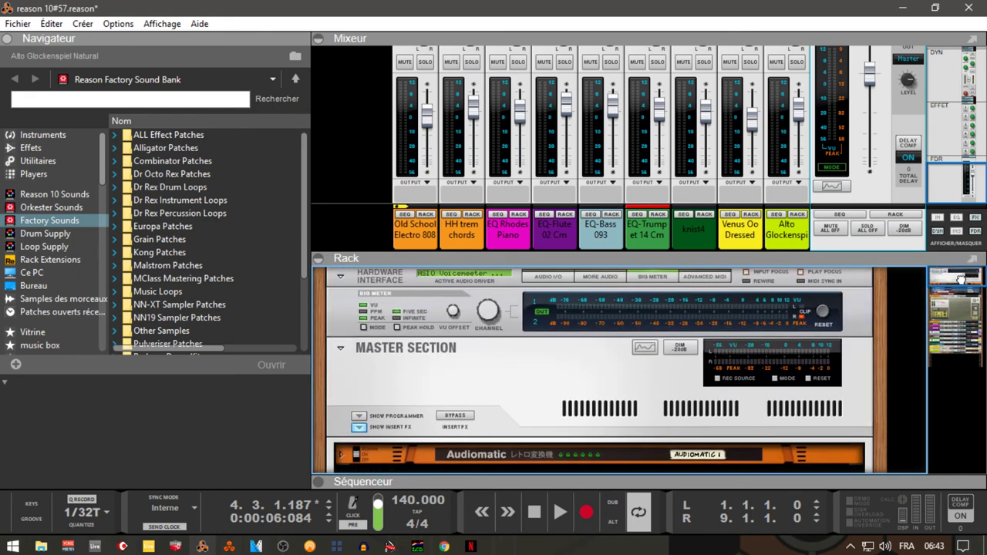
{"action": "left_click", "coordinate": [820, 316]}
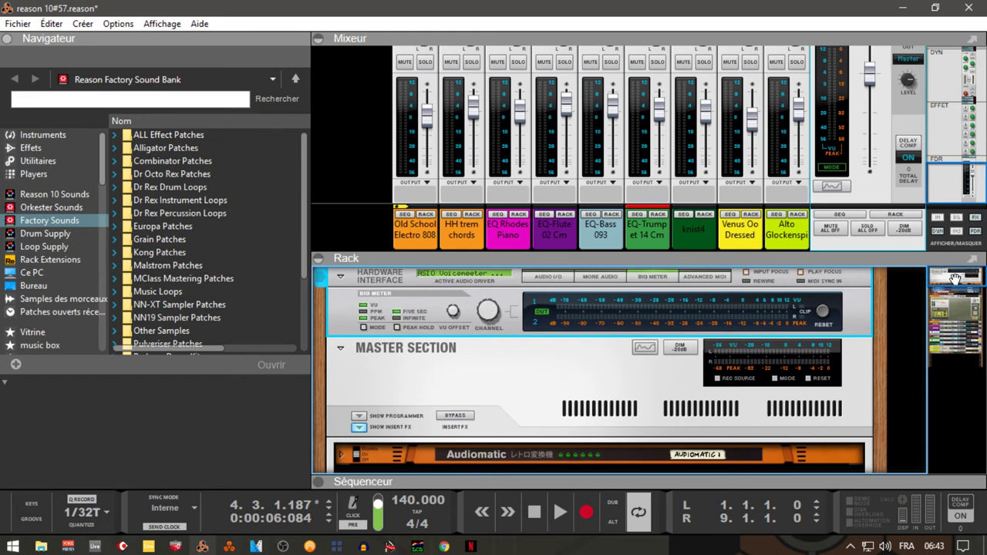
{"action": "left_click_drag", "start_coordinate": [955, 280], "coordinate": [964, 351]}
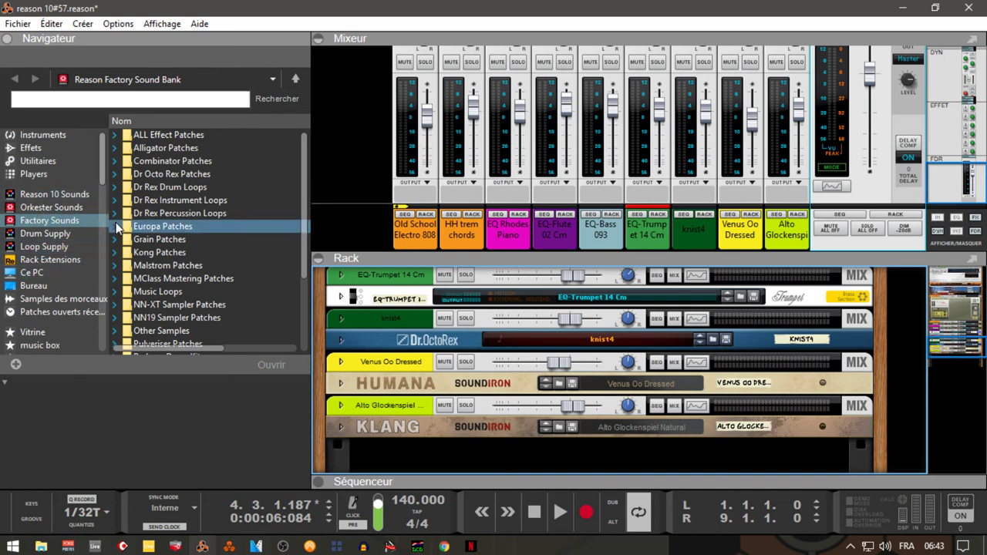
Step: Browse the available Players, utility and effect devices in the browser
{"action": "left_click", "coordinate": [34, 174]}
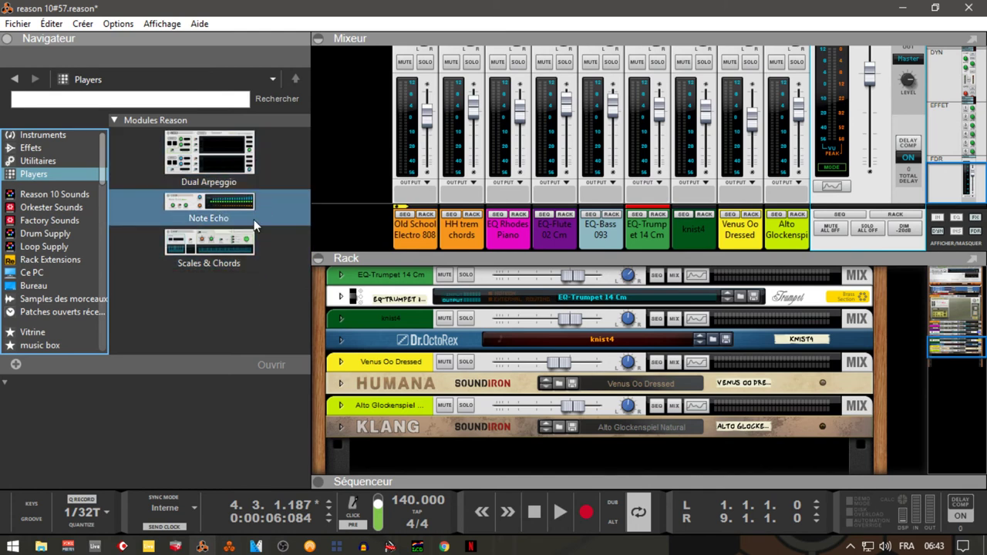
{"action": "left_click", "coordinate": [59, 162]}
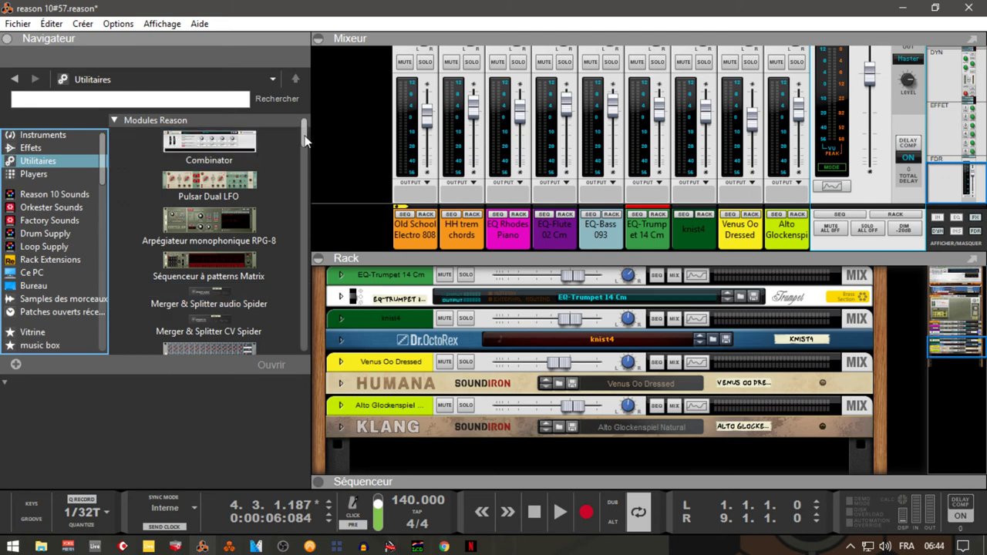
{"action": "left_click_drag", "start_coordinate": [305, 139], "coordinate": [290, 170]}
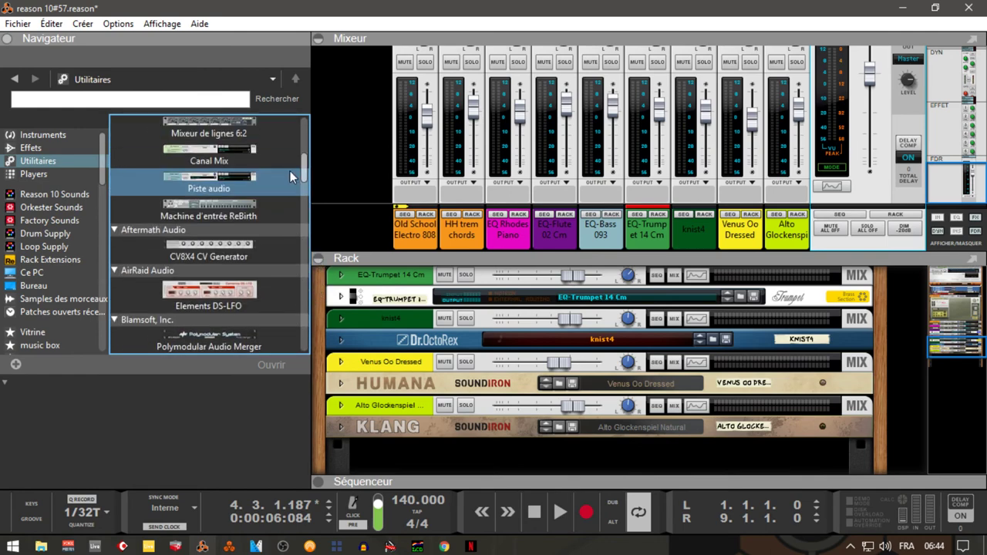
{"action": "left_click", "coordinate": [59, 148]}
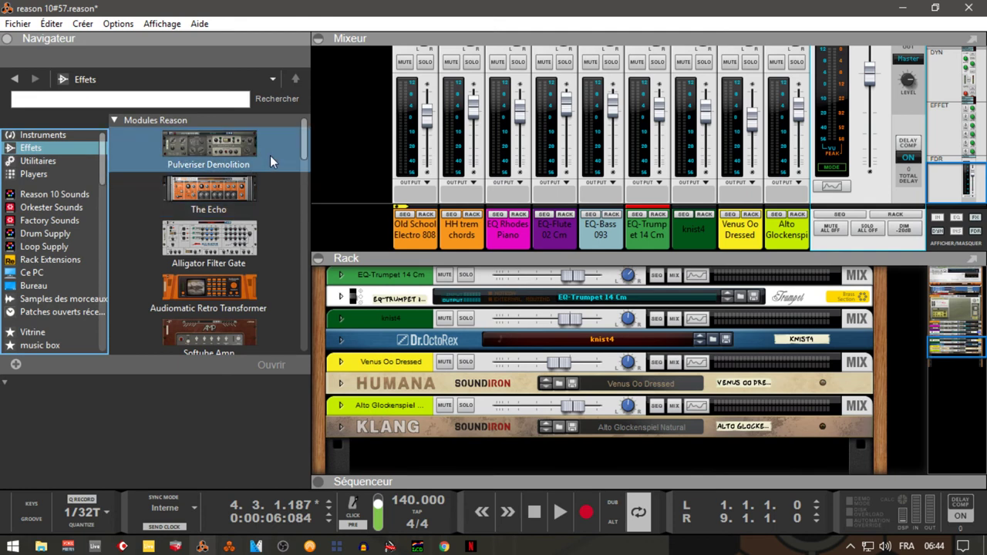
{"action": "left_click_drag", "start_coordinate": [304, 149], "coordinate": [306, 164]}
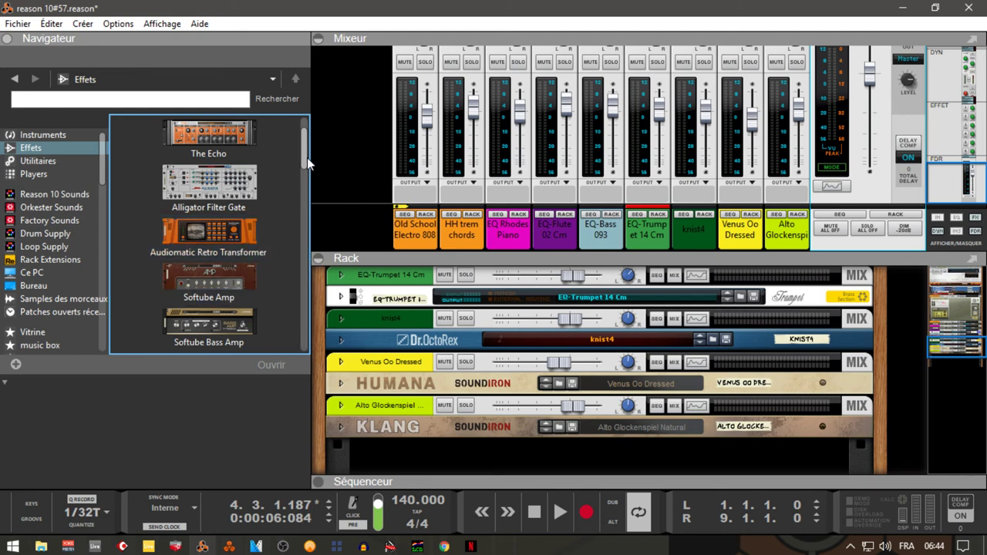
Step: Show the mixer's master compressor and insert sections, and expand the Audiomatic in the rack's Master Section
{"action": "left_click_drag", "start_coordinate": [960, 183], "coordinate": [961, 90]}
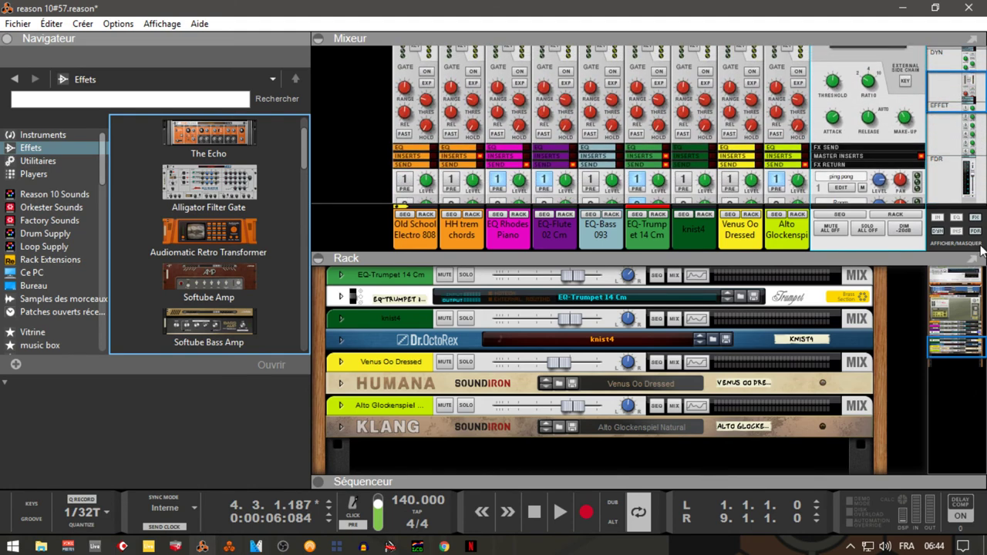
{"action": "left_click_drag", "start_coordinate": [966, 349], "coordinate": [965, 282]}
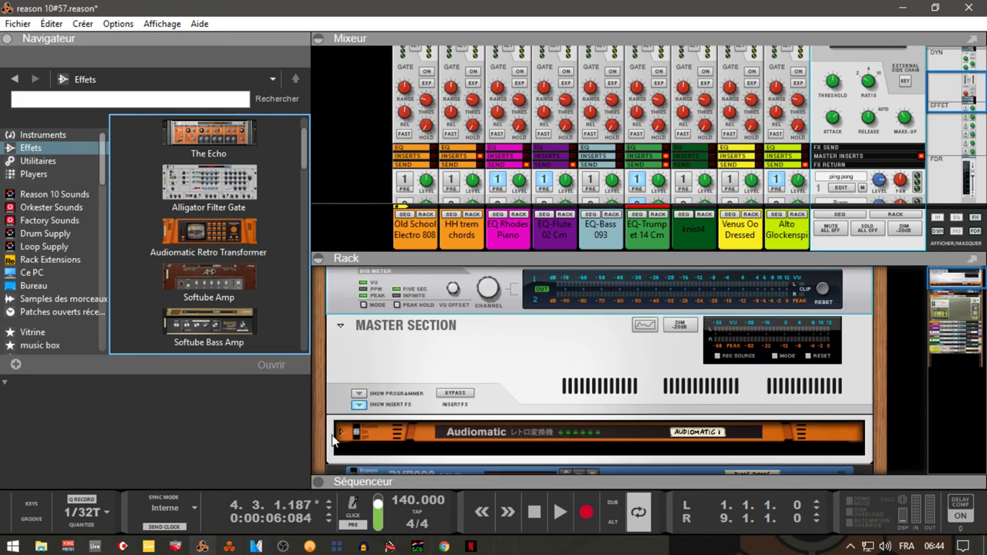
{"action": "left_click", "coordinate": [342, 433]}
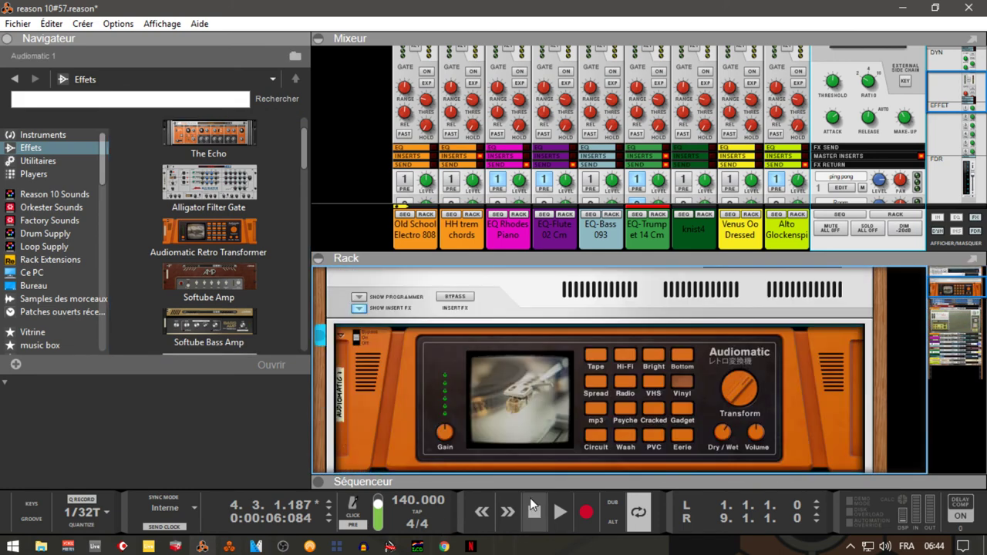
Step: Play the song from the start, audition the Audiomatic's Tape preset on the full mix, and stop playback
{"action": "left_click", "coordinate": [533, 509]}
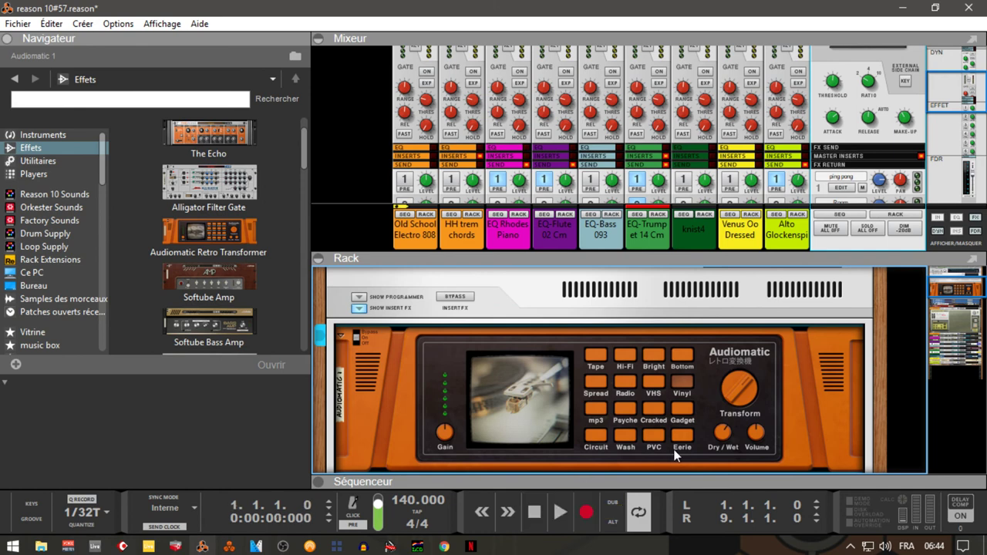
{"action": "key", "text": "space"}
{"action": "left_click", "coordinate": [594, 354]}
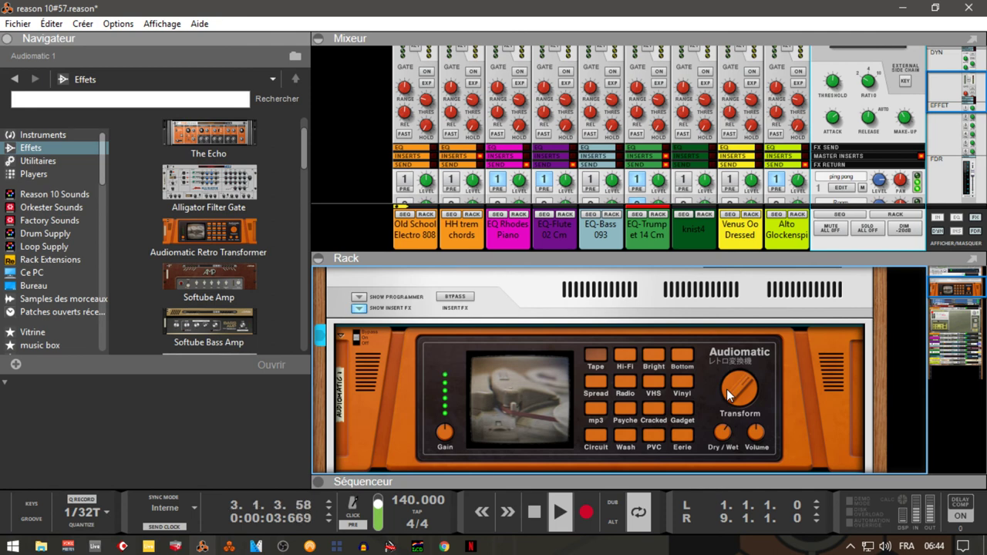
{"action": "mouse_move", "coordinate": [728, 395]}
{"action": "key", "text": "space"}
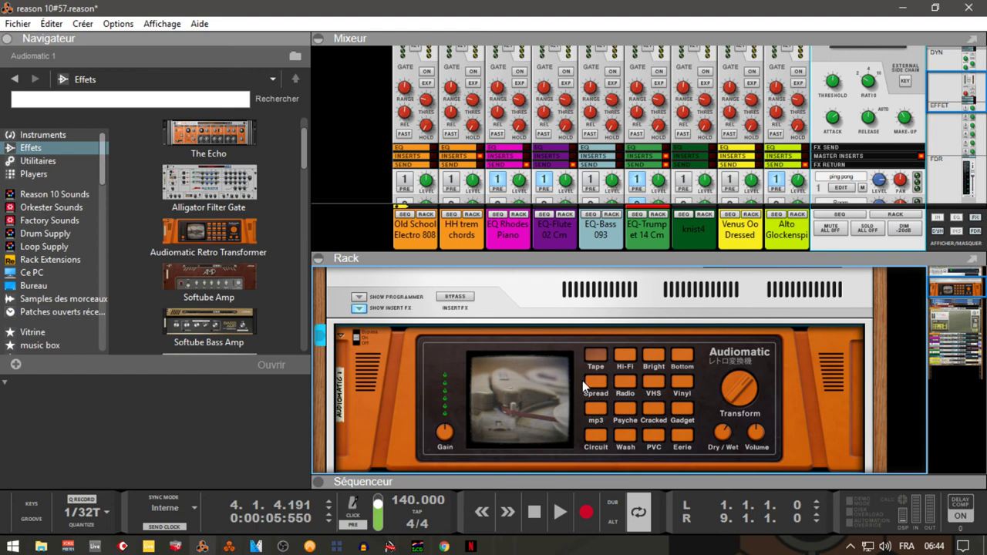
Step: Resume playback and audition the Audiomatic's Hi-Fi, Bright and VHS presets
{"action": "key", "text": "space"}
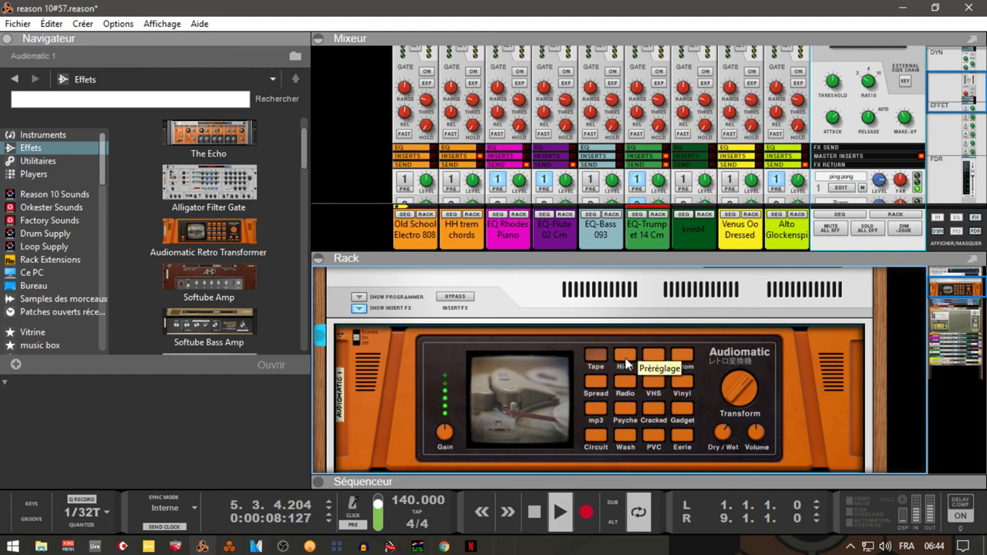
{"action": "left_click", "coordinate": [626, 360]}
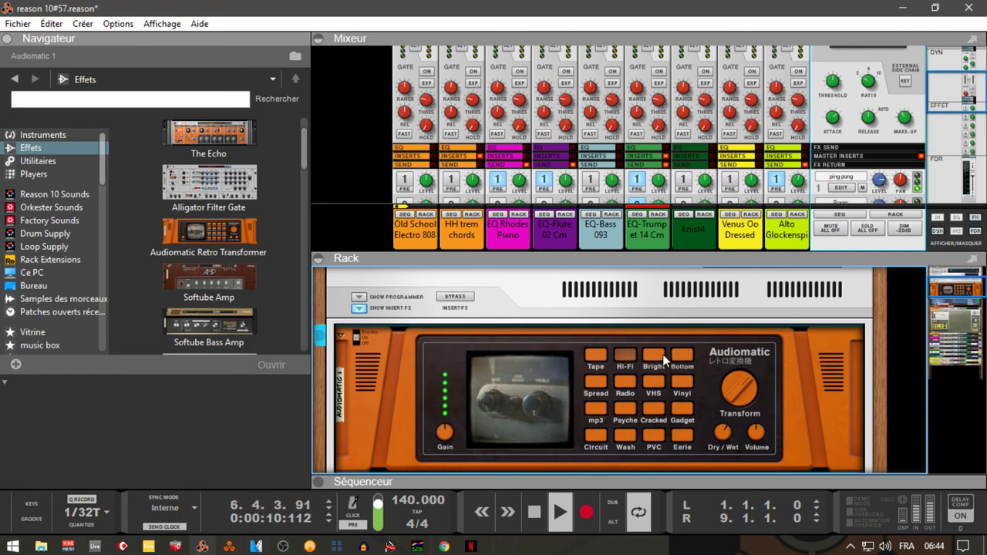
{"action": "left_click", "coordinate": [656, 356]}
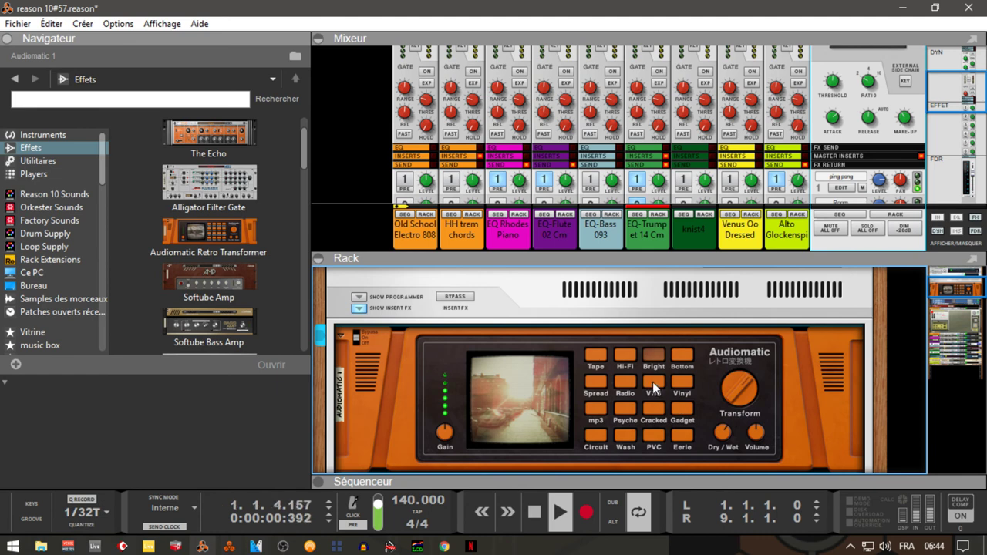
{"action": "left_click", "coordinate": [653, 382]}
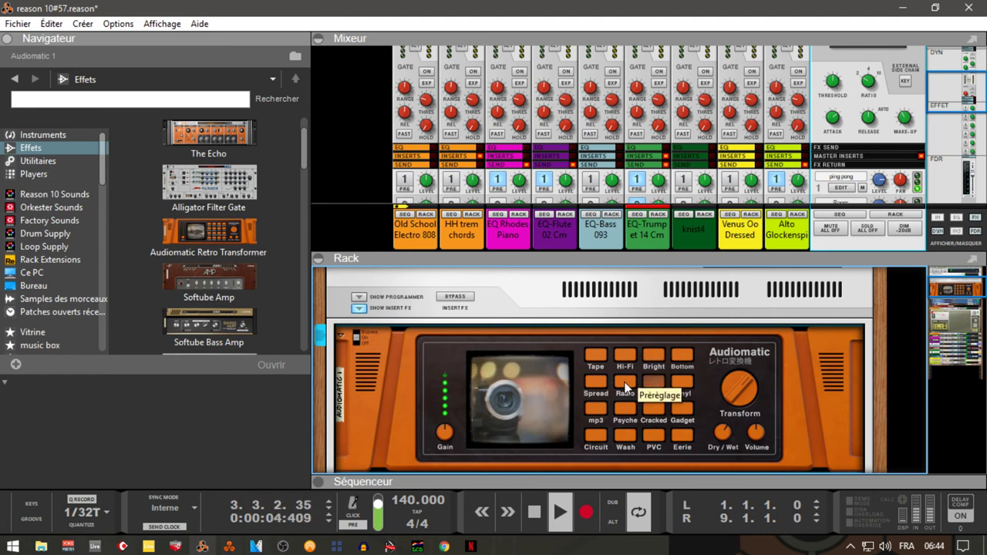
Step: Audition the Audiomatic's Radio preset with Transform at about 70%, and the Vinyl preset with Transform readjusted
{"action": "left_click", "coordinate": [627, 387]}
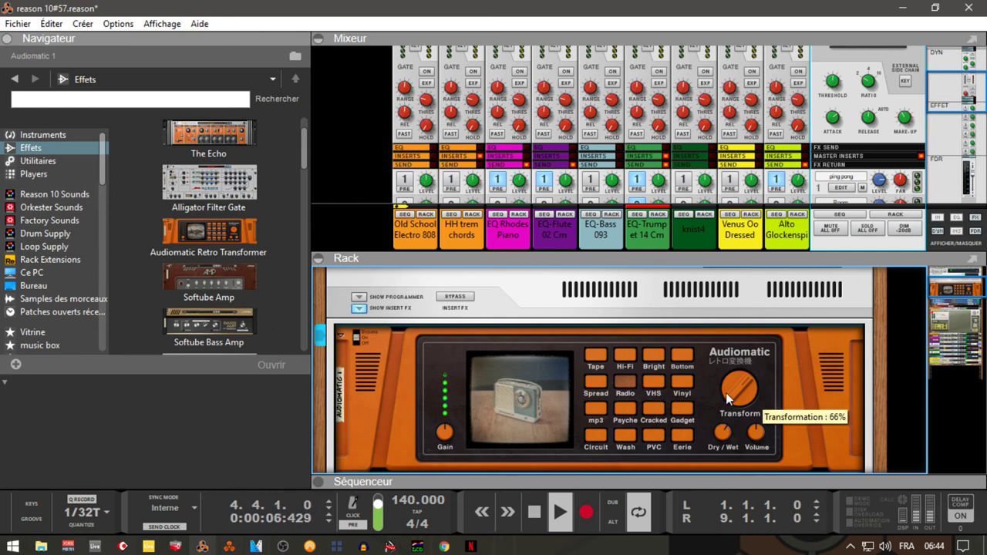
{"action": "left_click_drag", "start_coordinate": [731, 402], "coordinate": [731, 400]}
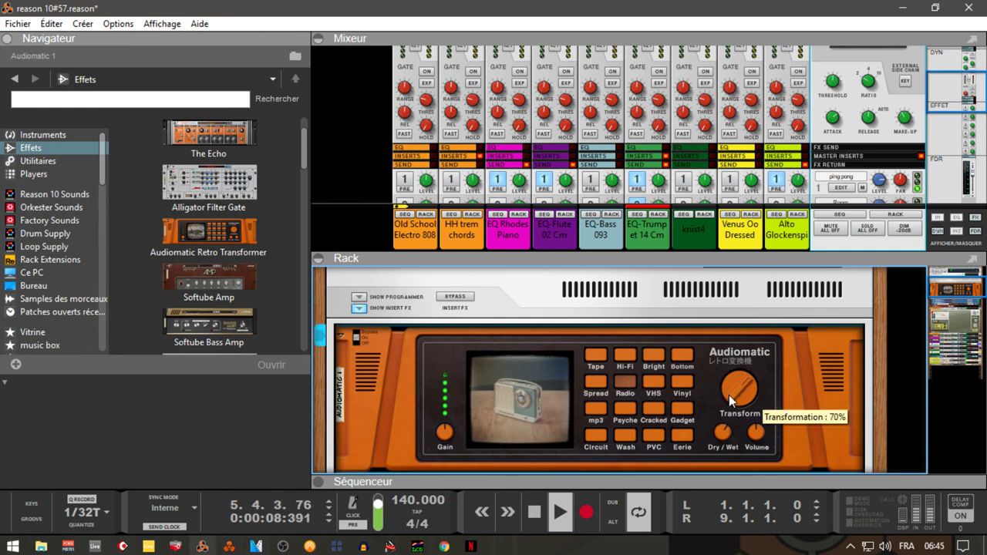
{"action": "left_click", "coordinate": [679, 380]}
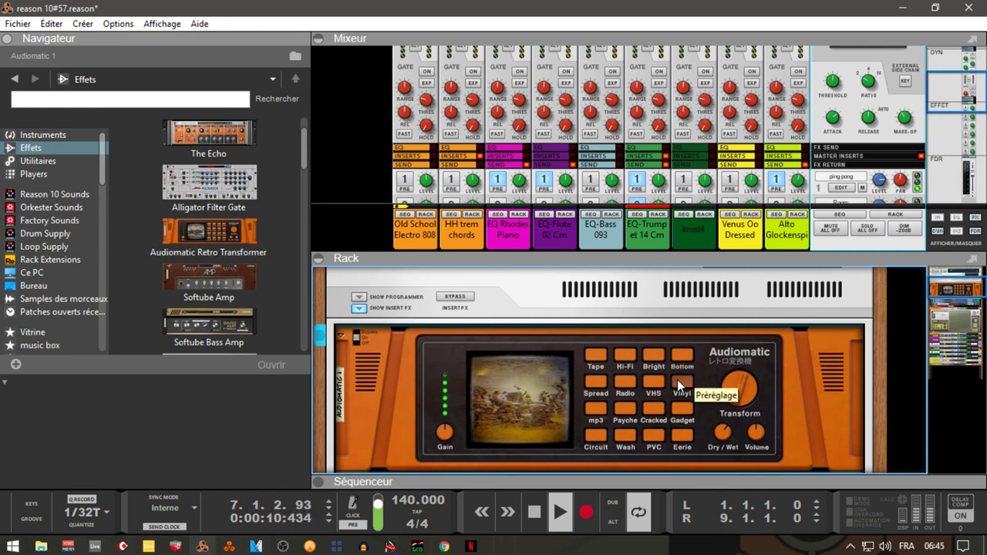
{"action": "left_click_drag", "start_coordinate": [733, 401], "coordinate": [731, 393]}
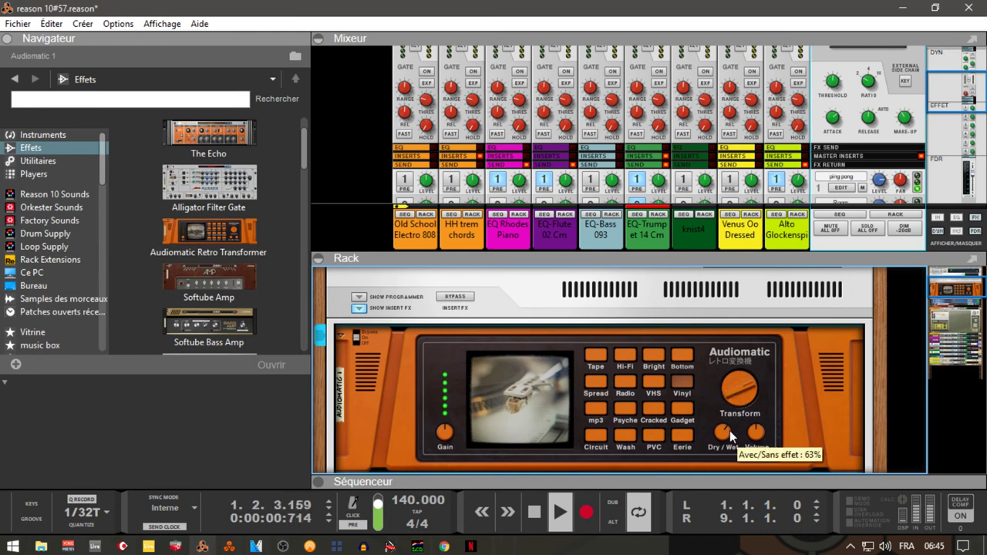
Step: Audition the Audiomatic's Circuit preset with Transform at about 80% and Dry/Wet at about 28%
{"action": "left_click", "coordinate": [601, 438]}
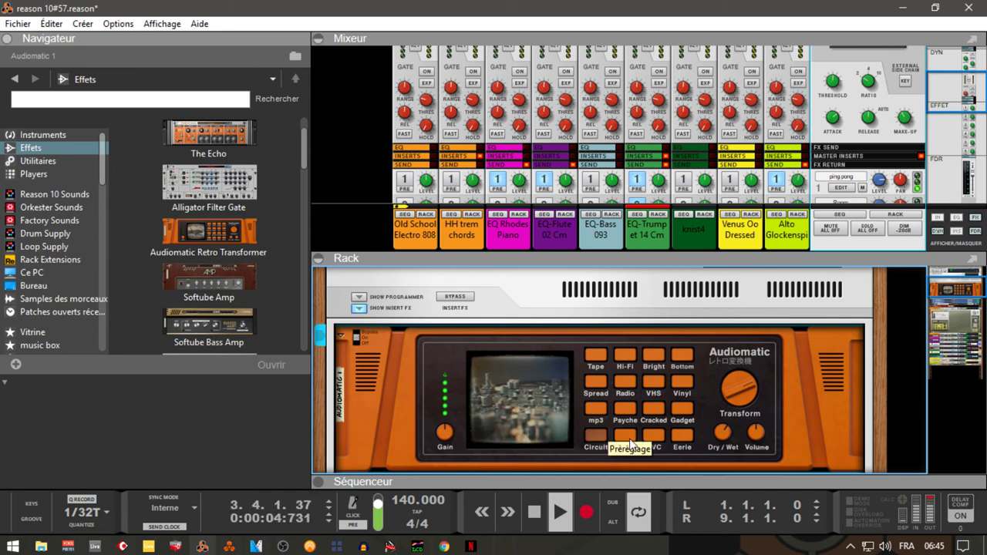
{"action": "left_click_drag", "start_coordinate": [739, 395], "coordinate": [725, 380]}
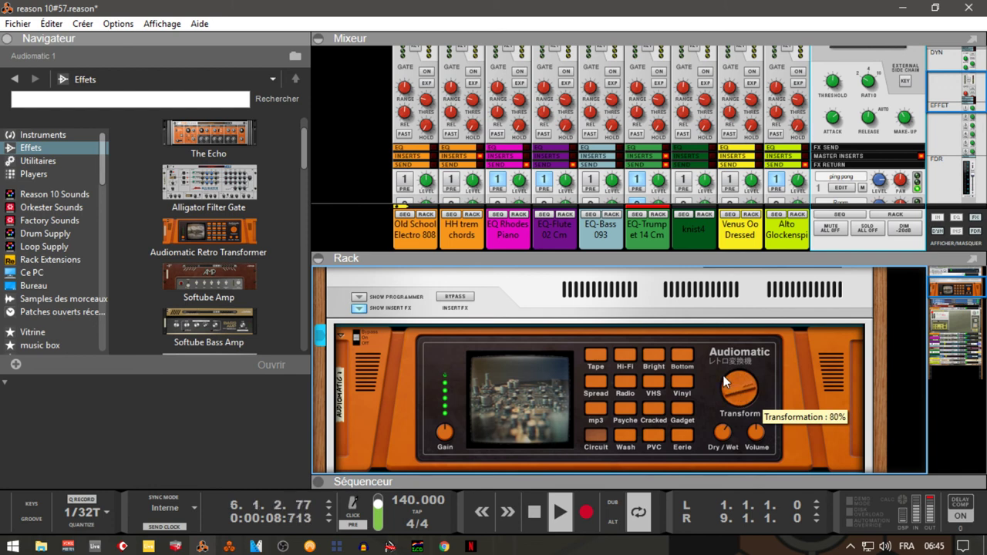
{"action": "left_click_drag", "start_coordinate": [729, 429], "coordinate": [727, 454]}
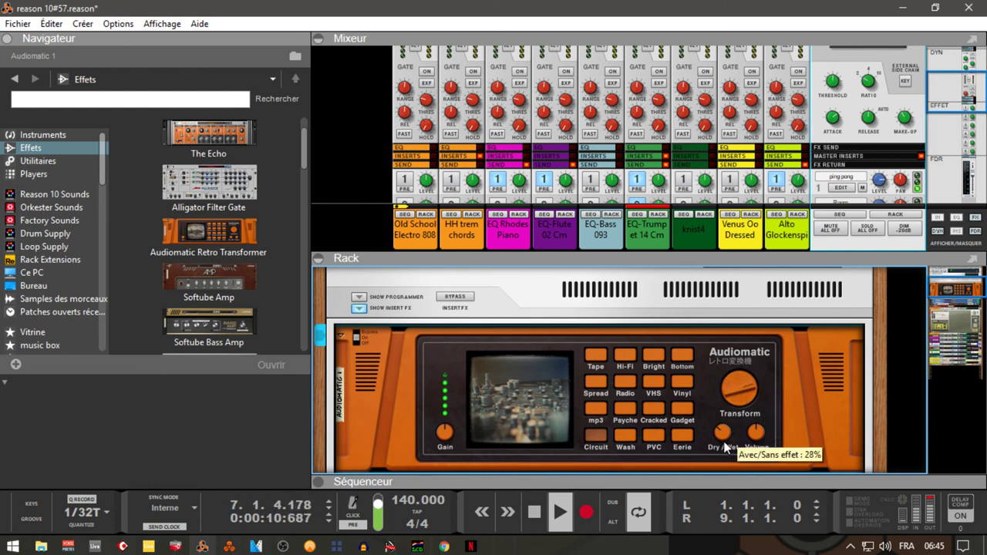
Step: Audition the Audiomatic's Psyche preset with Transform at about 77%, and the Gadget preset with Transform varied
{"action": "left_click", "coordinate": [625, 408]}
{"action": "mouse_move", "coordinate": [730, 392]}
{"action": "left_mouse_down"}
{"action": "mouse_move", "coordinate": [729, 406]}
{"action": "mouse_move", "coordinate": [721, 397]}
{"action": "left_mouse_up"}
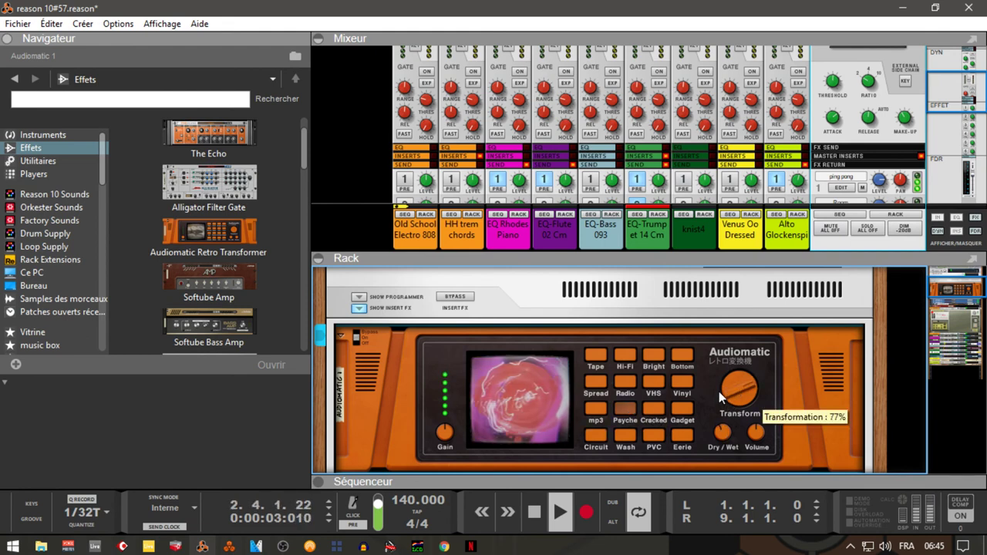
{"action": "left_click", "coordinate": [683, 411]}
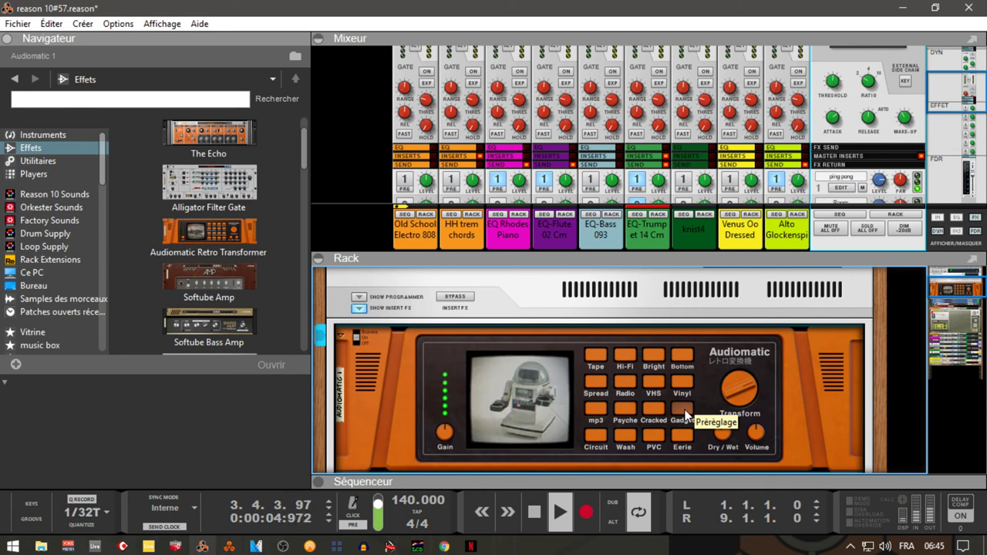
{"action": "mouse_move", "coordinate": [739, 391]}
{"action": "left_mouse_down"}
{"action": "mouse_move", "coordinate": [733, 385]}
{"action": "mouse_move", "coordinate": [742, 412]}
{"action": "mouse_move", "coordinate": [721, 386]}
{"action": "left_mouse_up"}
Step: Restore the Audiomatic's Vinyl preset, readjust its Transform and Dry/Wet amounts, and stop playback
{"action": "left_click", "coordinate": [682, 393]}
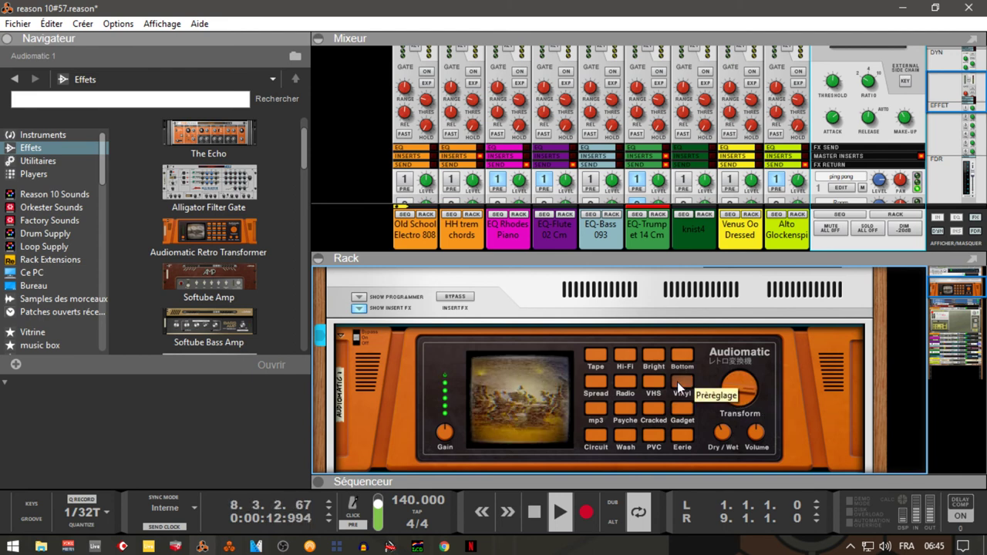
{"action": "left_click_drag", "start_coordinate": [773, 402], "coordinate": [722, 432]}
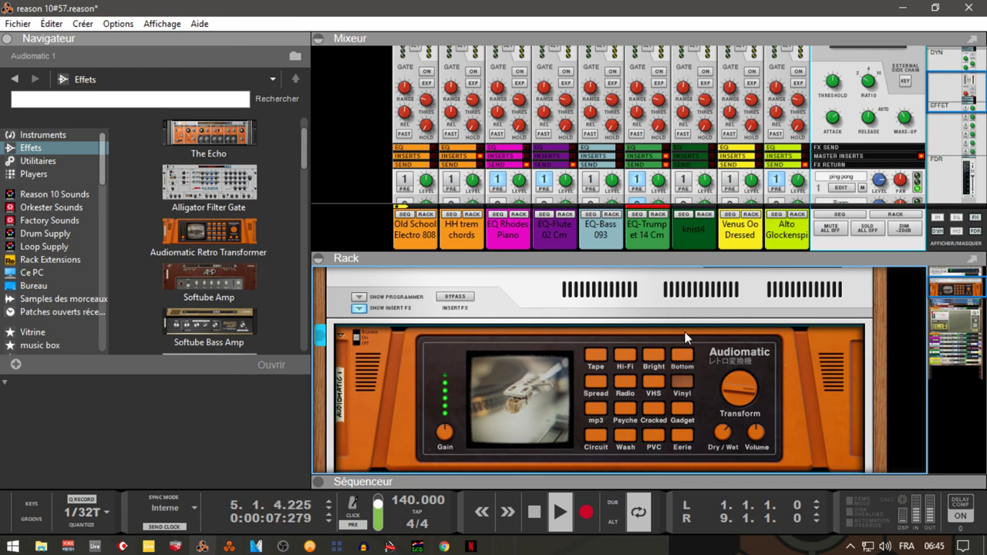
{"action": "left_click", "coordinate": [767, 318]}
{"action": "key", "text": "space"}
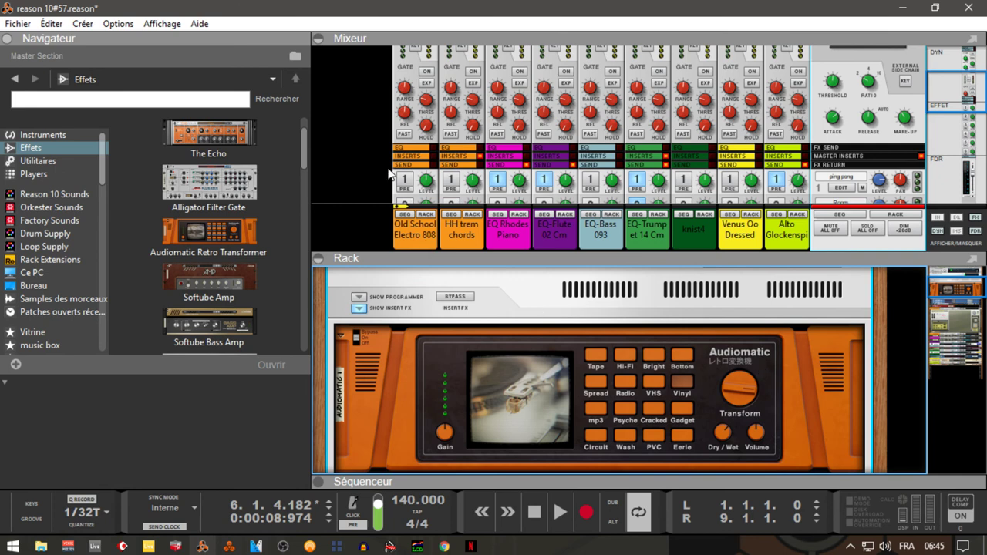
Step: Examine the browser's effects, from the built-in modules to the kiloHearts, Ochen K. and Softube devices, and list the instruments
{"action": "scroll", "coordinate": [312, 158], "scroll_direction": "down", "scroll_amount": 3}
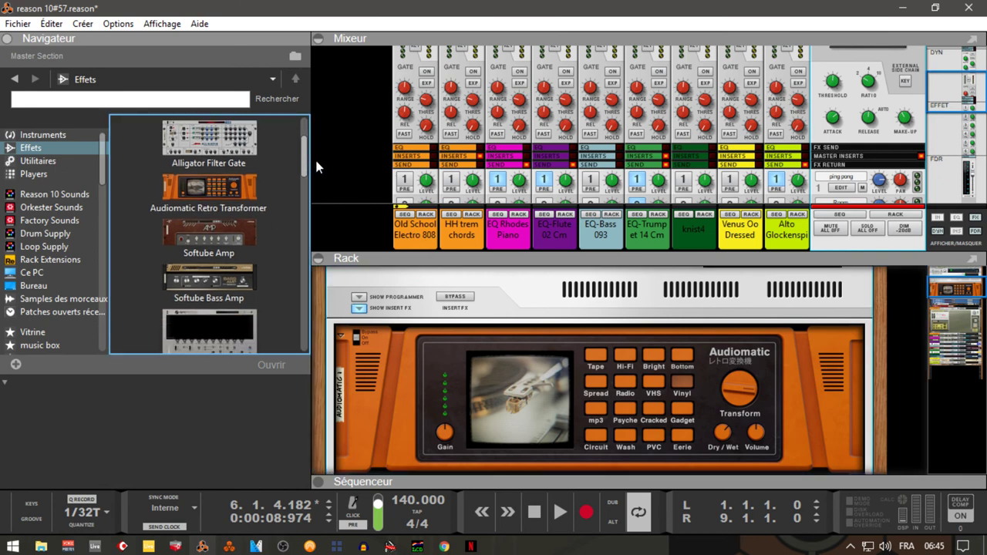
{"action": "scroll", "coordinate": [313, 165], "scroll_direction": "down", "scroll_amount": 3}
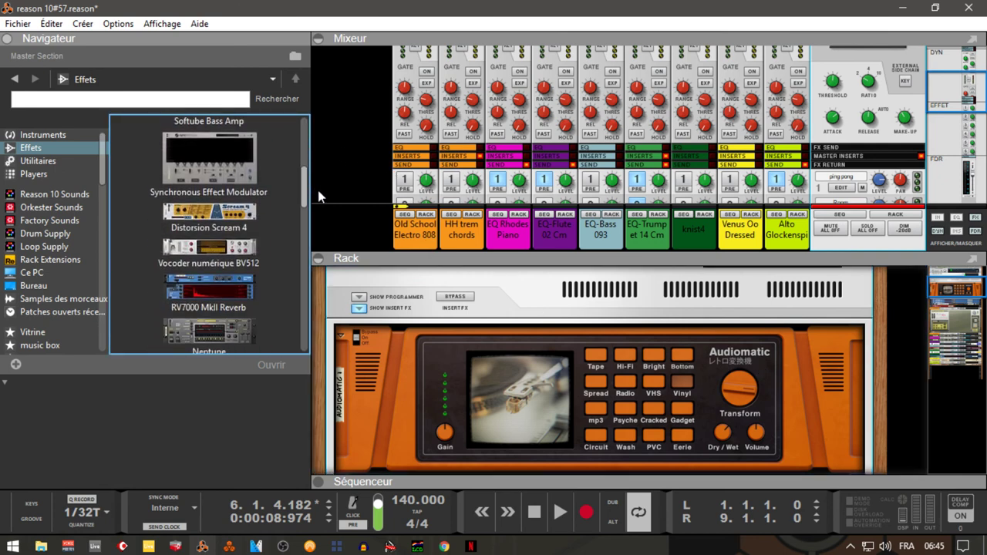
{"action": "left_click", "coordinate": [179, 197]}
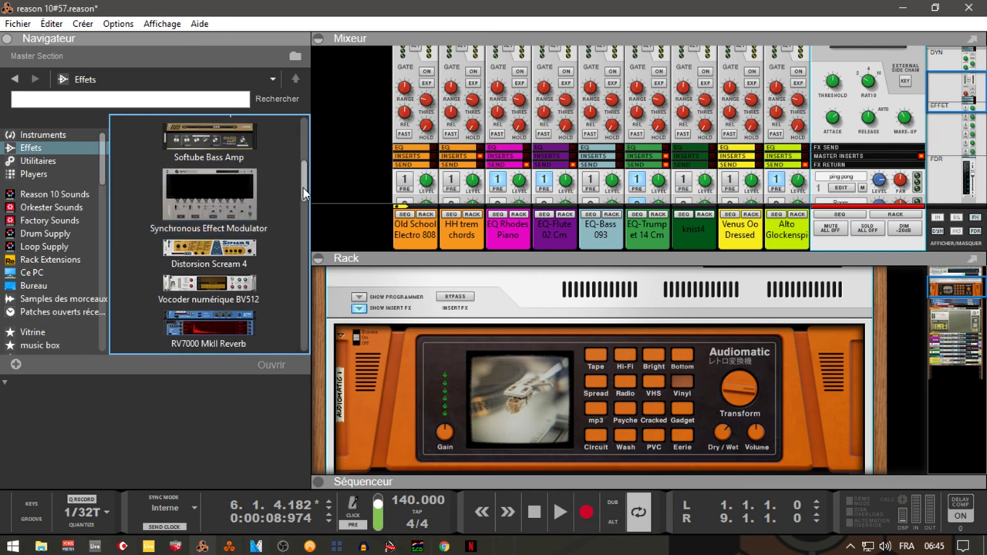
{"action": "scroll", "coordinate": [301, 190], "scroll_direction": "down", "scroll_amount": 3}
{"action": "scroll", "coordinate": [323, 227], "scroll_direction": "down", "scroll_amount": 3}
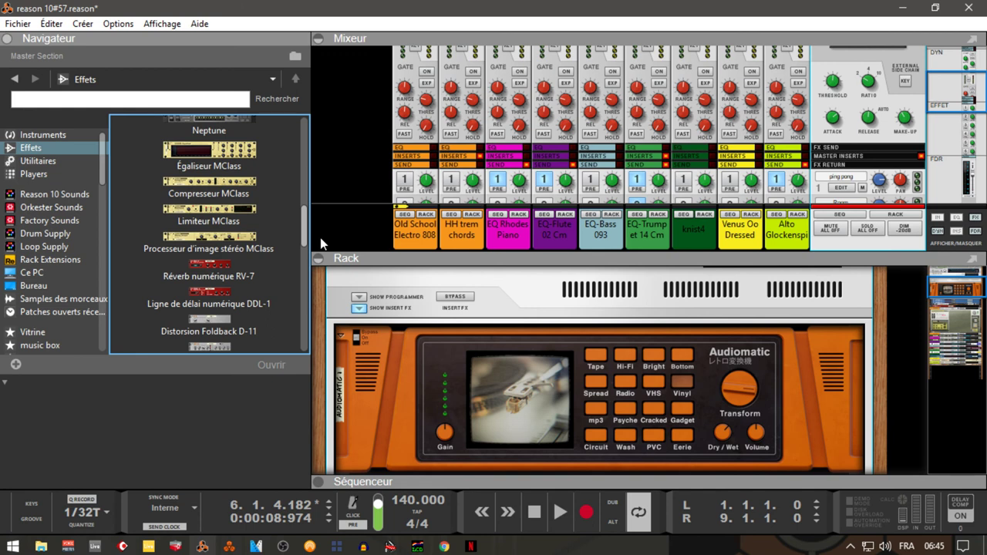
{"action": "scroll", "coordinate": [321, 238], "scroll_direction": "down", "scroll_amount": 3}
{"action": "scroll", "coordinate": [315, 276], "scroll_direction": "down", "scroll_amount": 4}
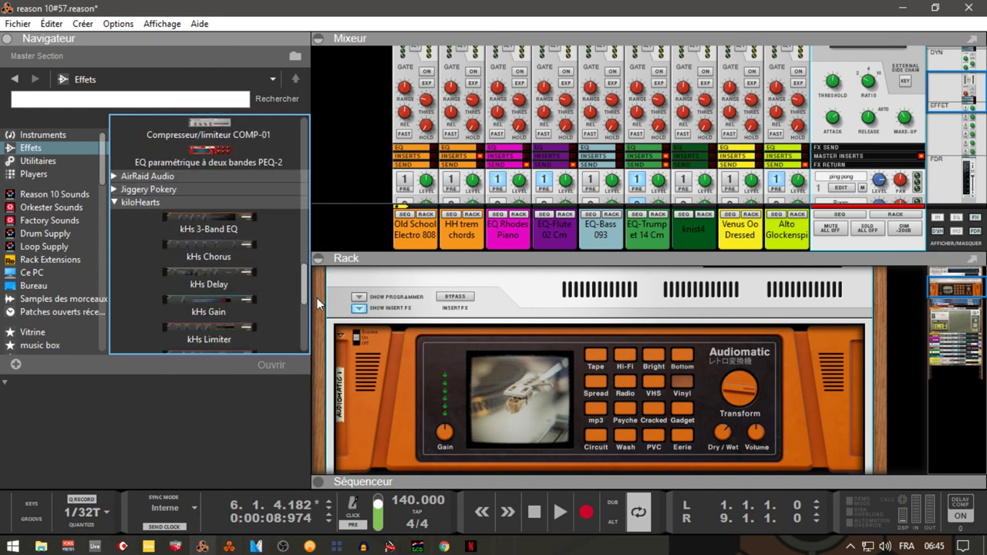
{"action": "scroll", "coordinate": [316, 305], "scroll_direction": "down", "scroll_amount": 4}
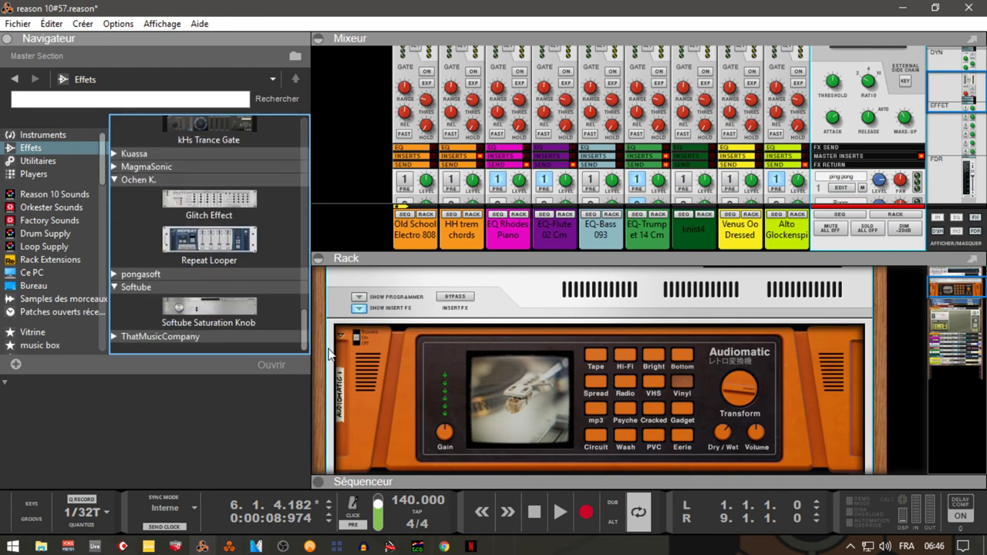
{"action": "left_click", "coordinate": [205, 203]}
{"action": "left_click_drag", "start_coordinate": [304, 327], "coordinate": [292, 355]}
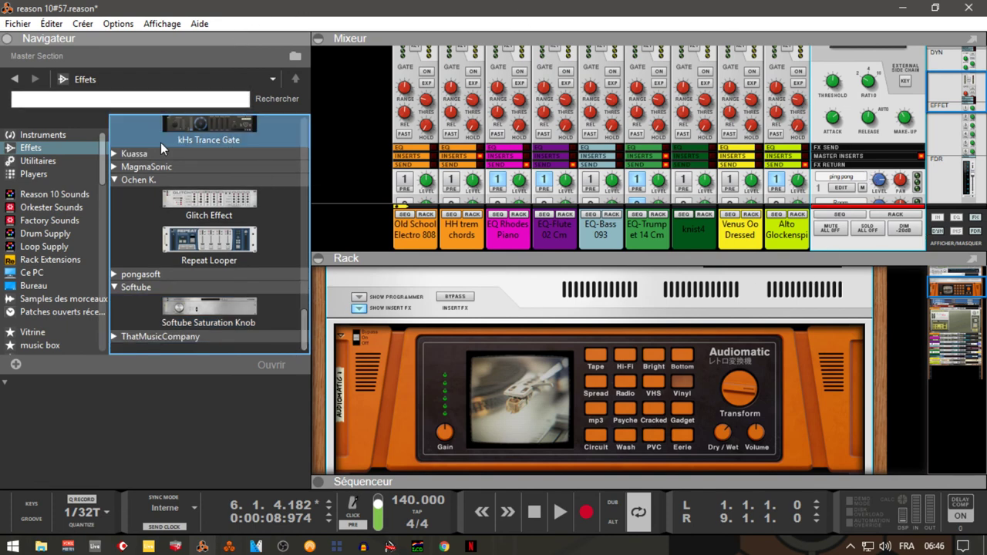
{"action": "left_click", "coordinate": [46, 135]}
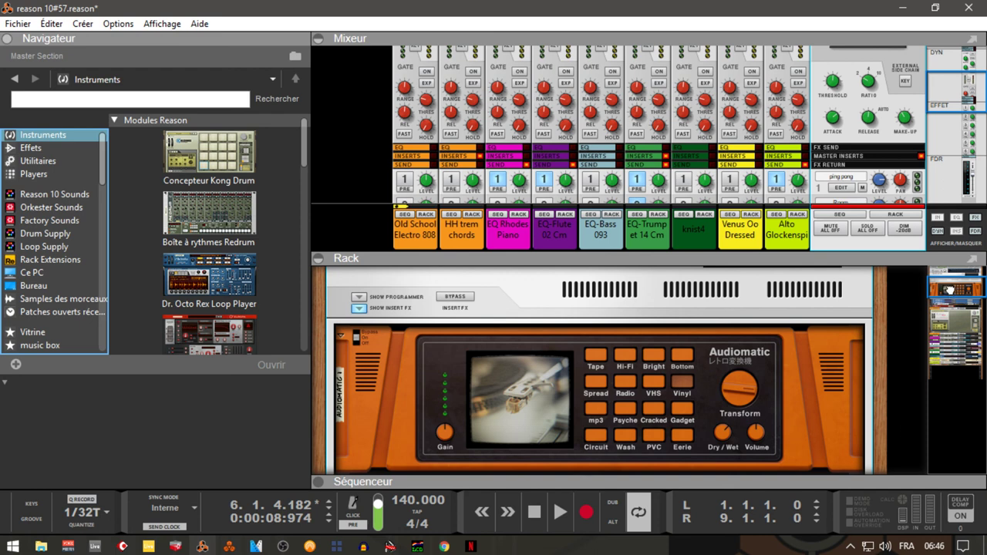
Step: Unfold the sequencer and hide the mixer, rack and browser so that it fills the window
{"action": "left_click_drag", "start_coordinate": [950, 290], "coordinate": [956, 405]}
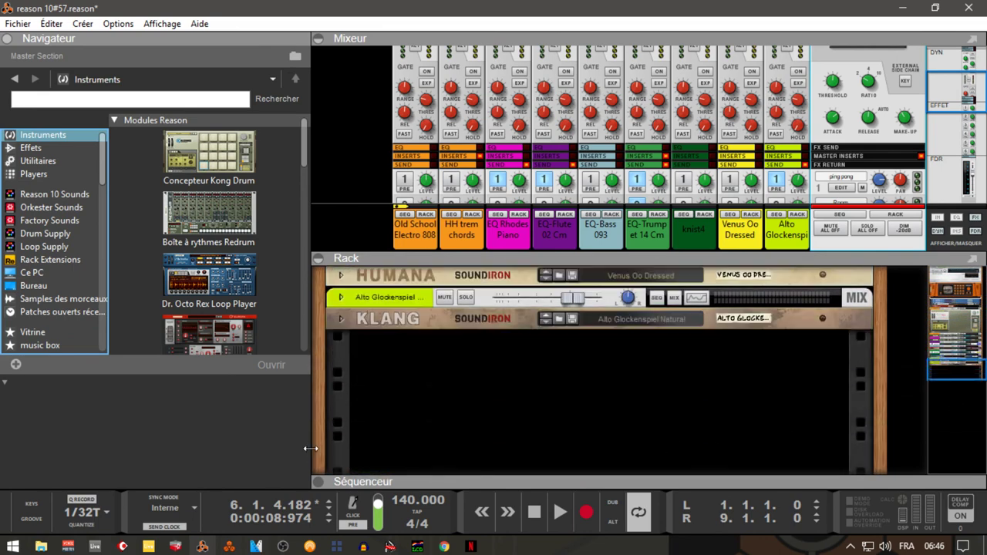
{"action": "left_click", "coordinate": [317, 483]}
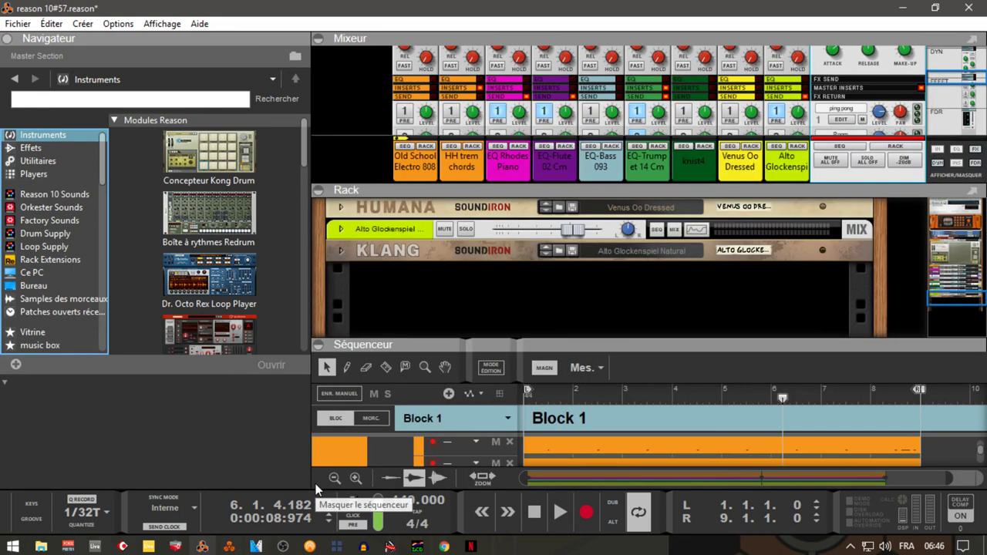
{"action": "left_click", "coordinate": [319, 39]}
{"action": "left_click", "coordinate": [319, 53]}
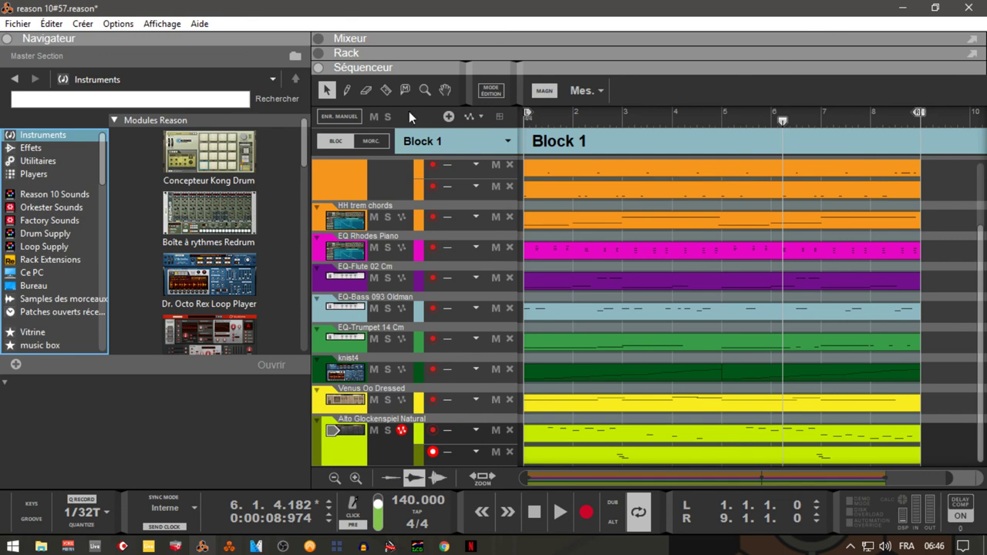
{"action": "left_click", "coordinate": [8, 39]}
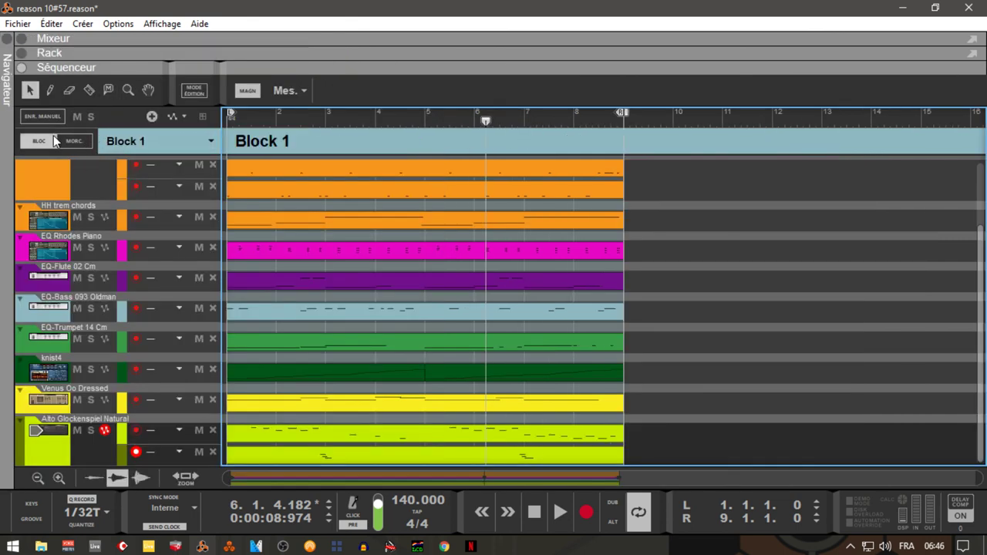
Step: Compare the sequencer's Song view with its Block view, and play Block 1 from the beginning
{"action": "left_click", "coordinate": [79, 140]}
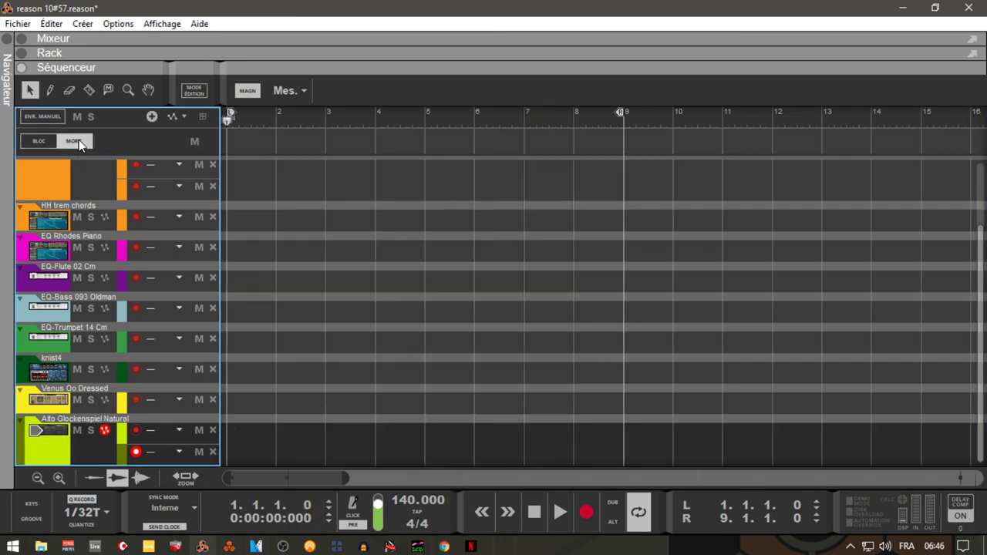
{"action": "left_click", "coordinate": [40, 142]}
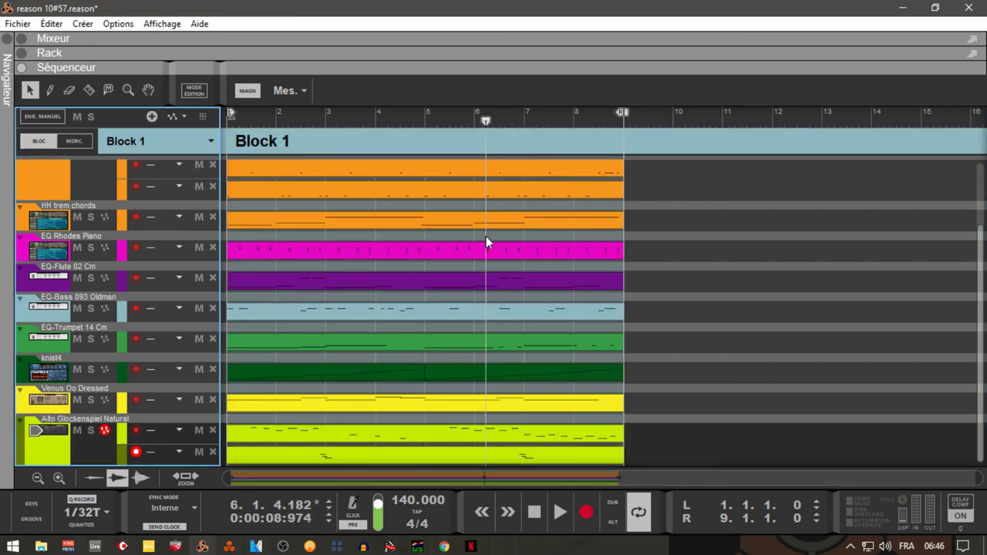
{"action": "key", "text": "Home"}
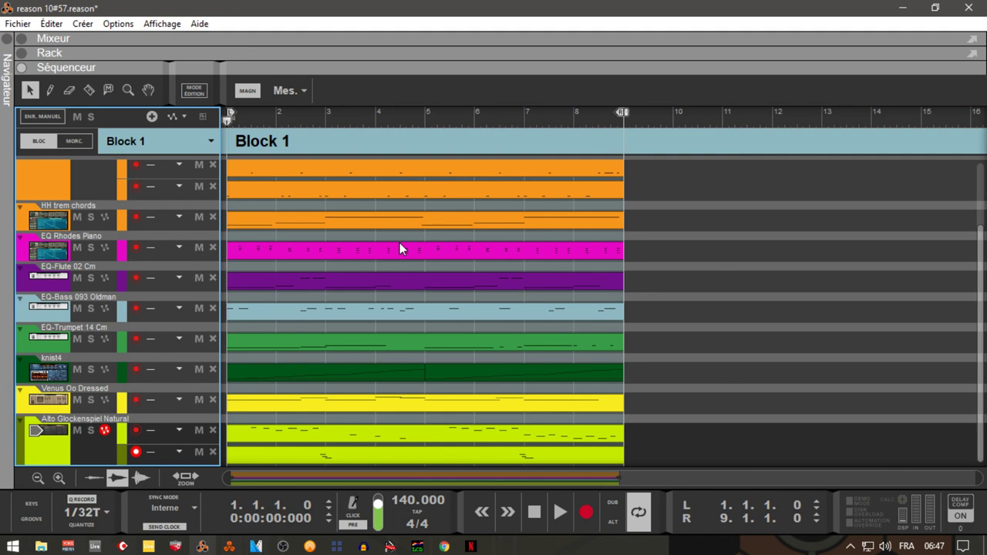
{"action": "key", "text": "space"}
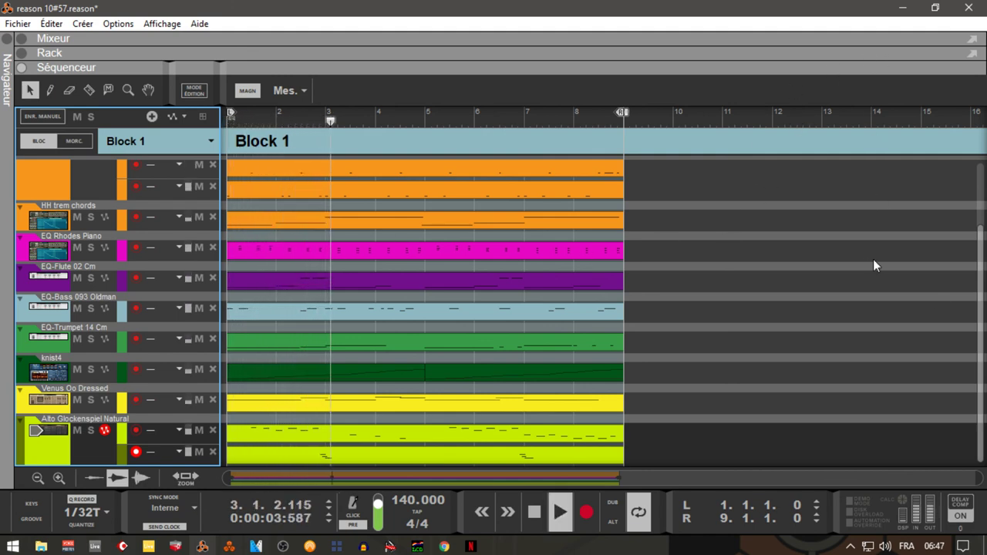
Step: Show the mixer's fader section above the sequencer, lower the master fader during playback, and stop the song
{"action": "left_click", "coordinate": [34, 40]}
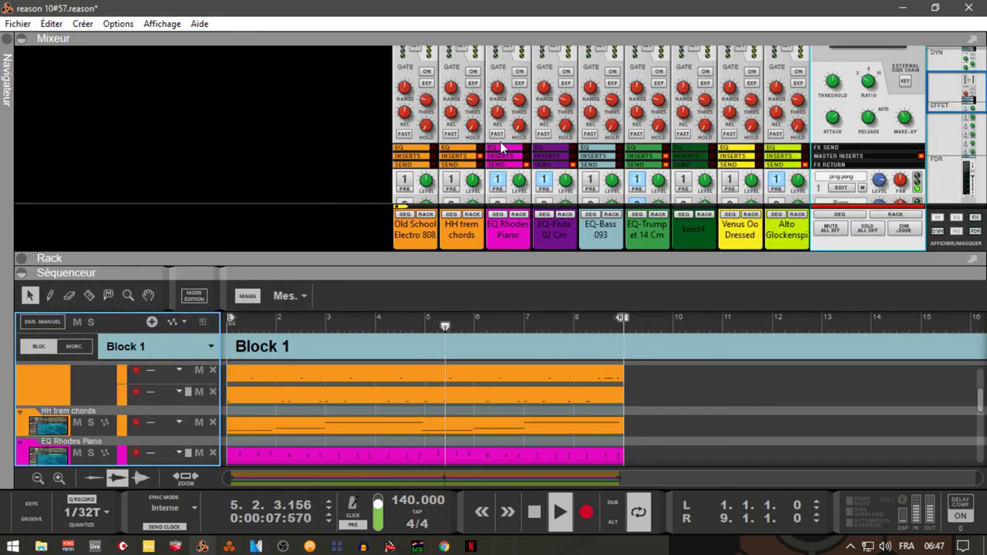
{"action": "left_click", "coordinate": [958, 219]}
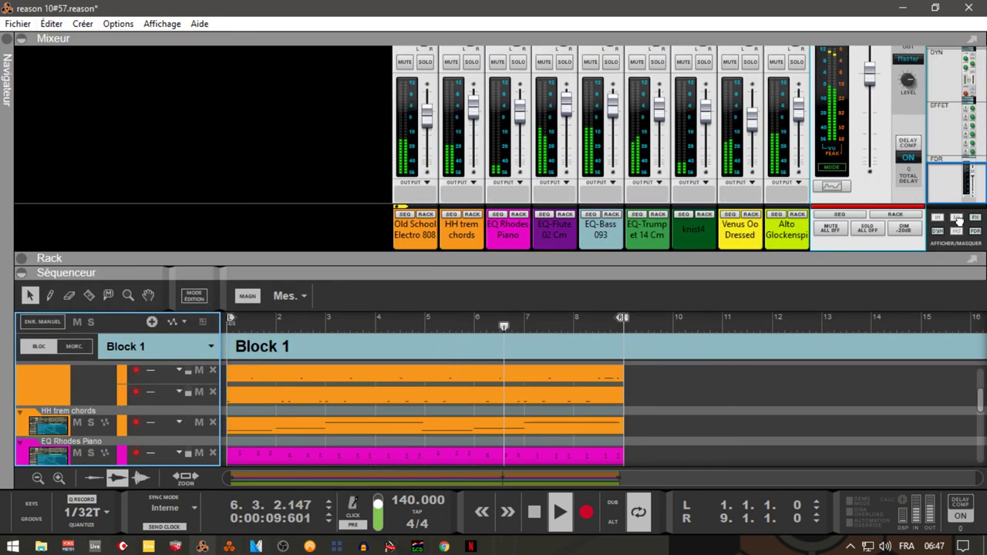
{"action": "left_click_drag", "start_coordinate": [869, 75], "coordinate": [877, 103]}
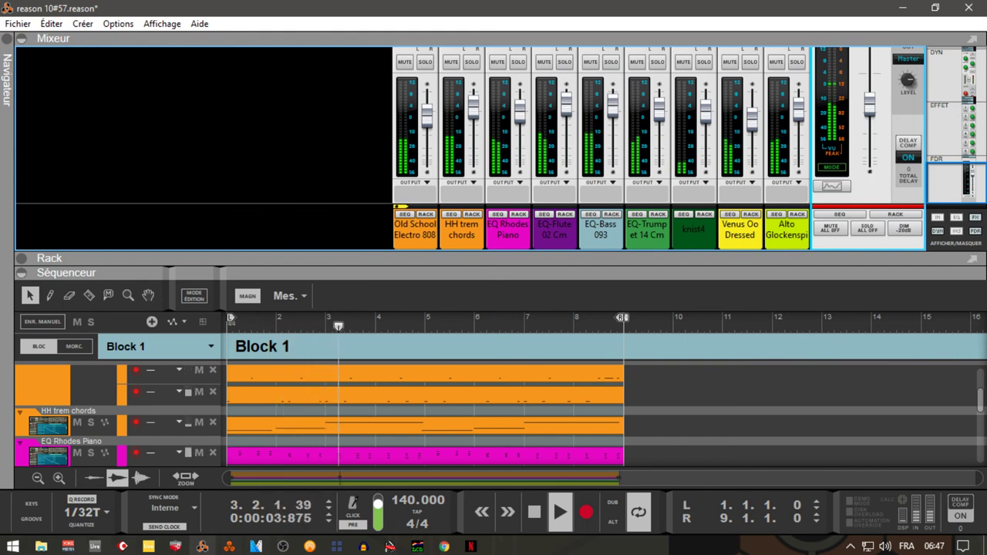
{"action": "key", "text": "space"}
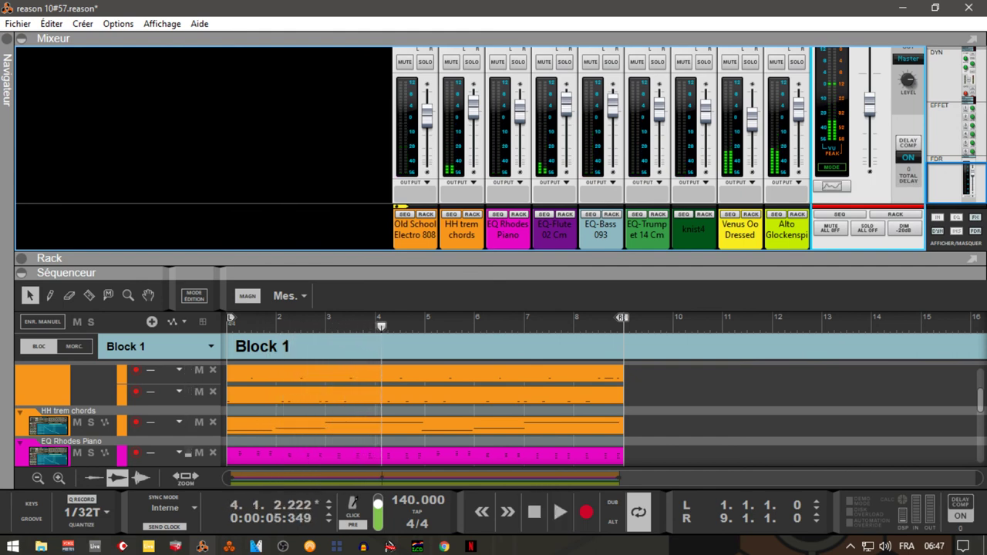